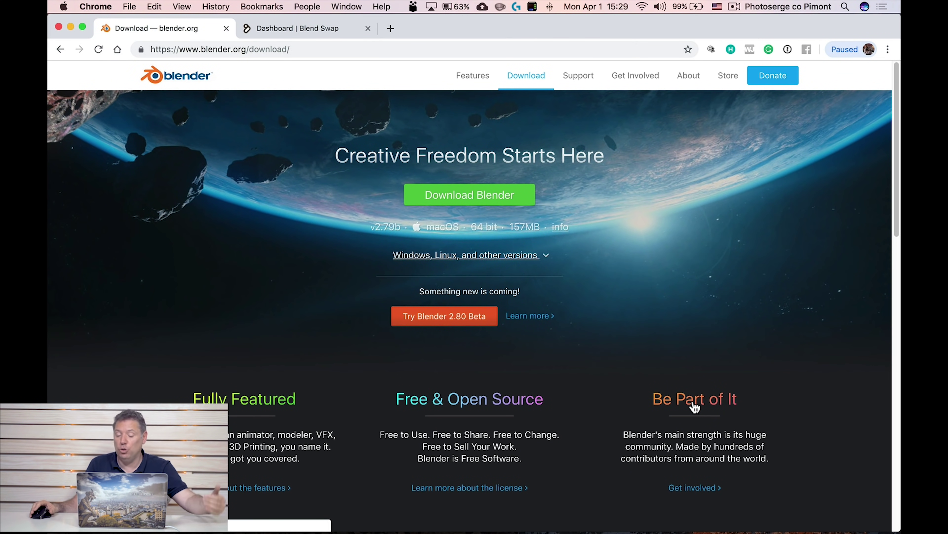
# Open the Blender 2.80 Beta builds page, then view the downloaded blender-2.80 folder in Finder.
pyautogui.click(460, 322)
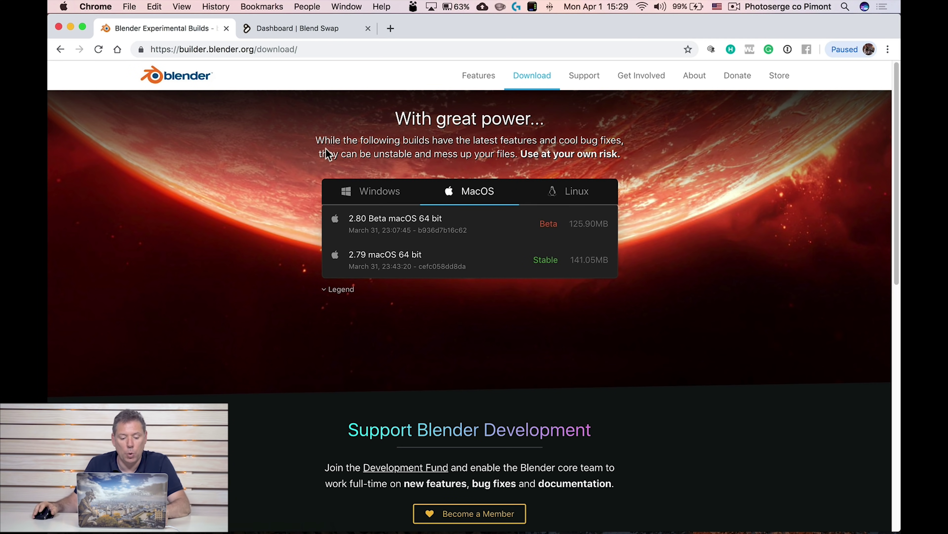
pyautogui.press('super+Tab')
pyautogui.keyDown('super'); pyautogui.click(550, 283); pyautogui.keyUp('super')
pyautogui.click(309, 132)
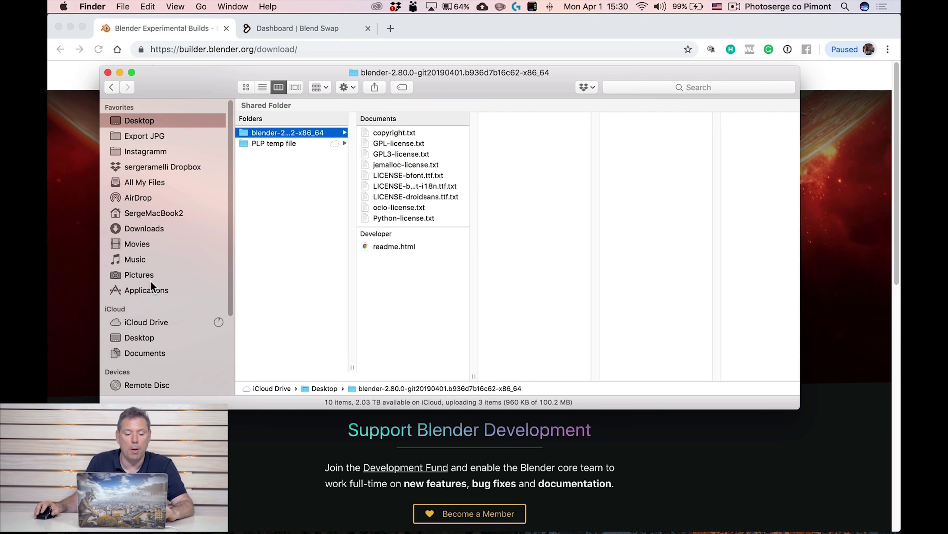
# Attempt to launch blender.app from Applications, dismiss the unidentified-developer warning, and open System Preferences.
pyautogui.click(146, 291)
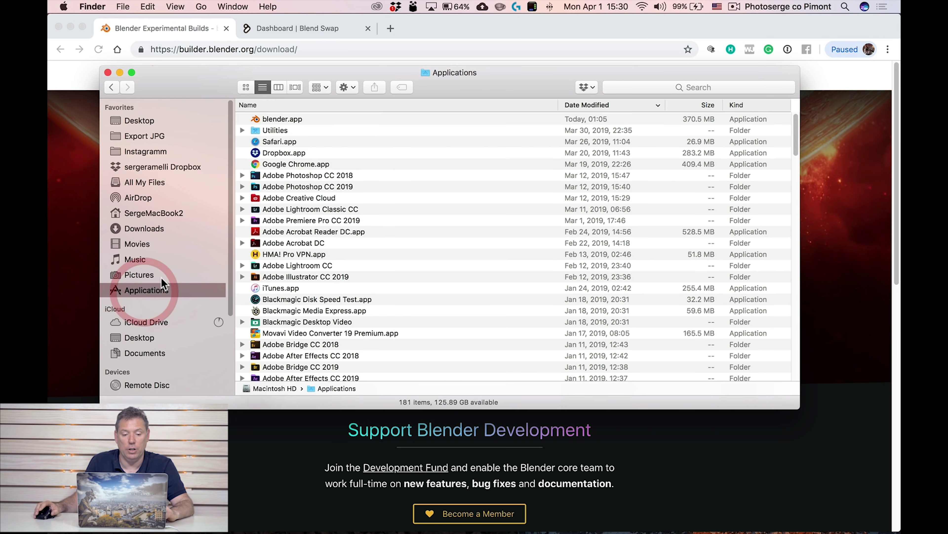
pyautogui.click(278, 118)
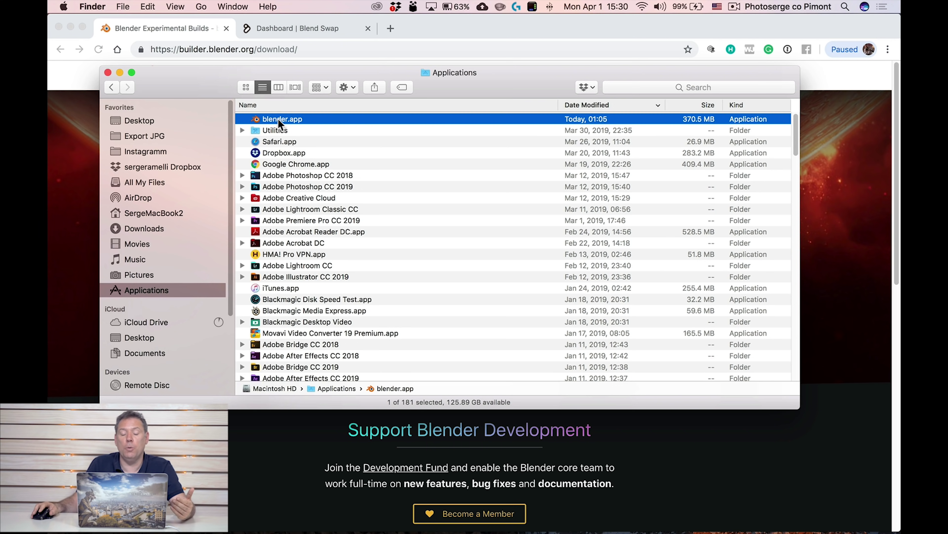
pyautogui.doubleClick(272, 120)
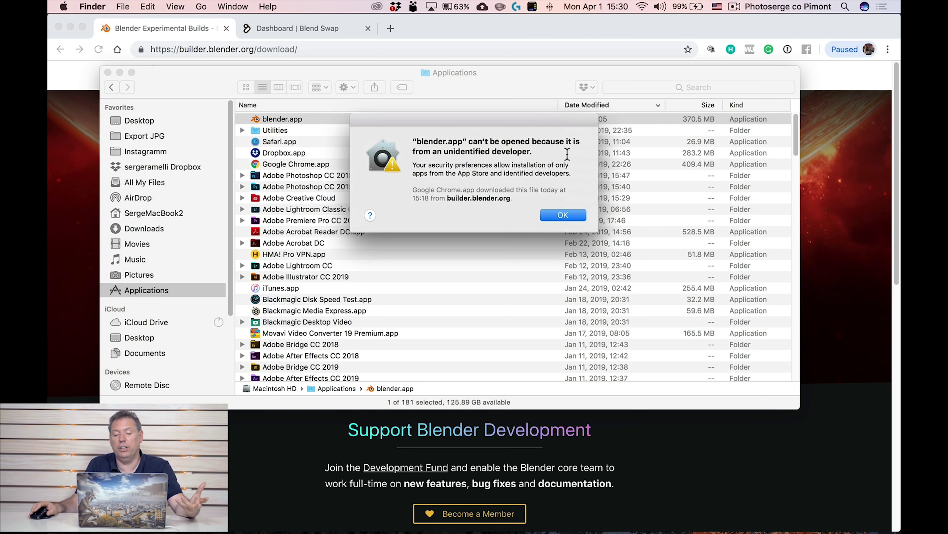
pyautogui.click(554, 217)
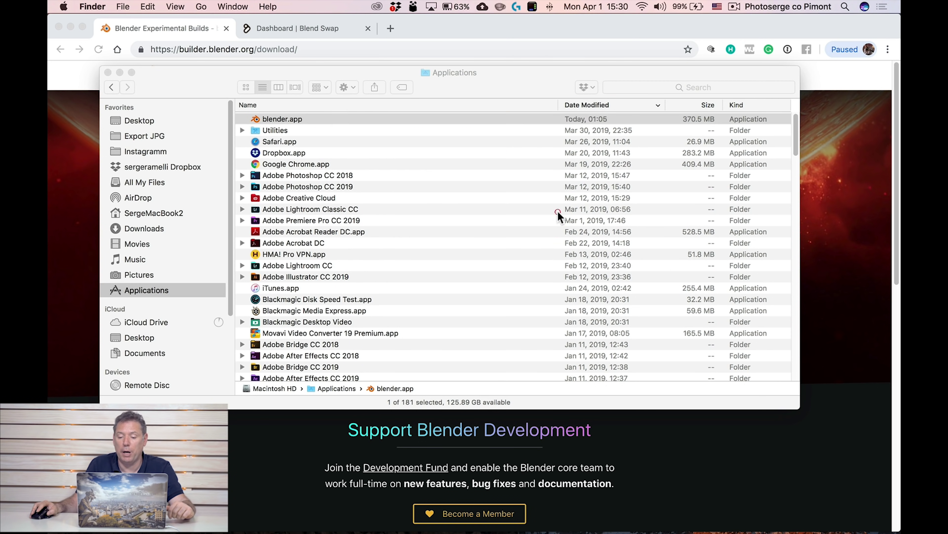
pyautogui.click(64, 8)
pyautogui.click(89, 43)
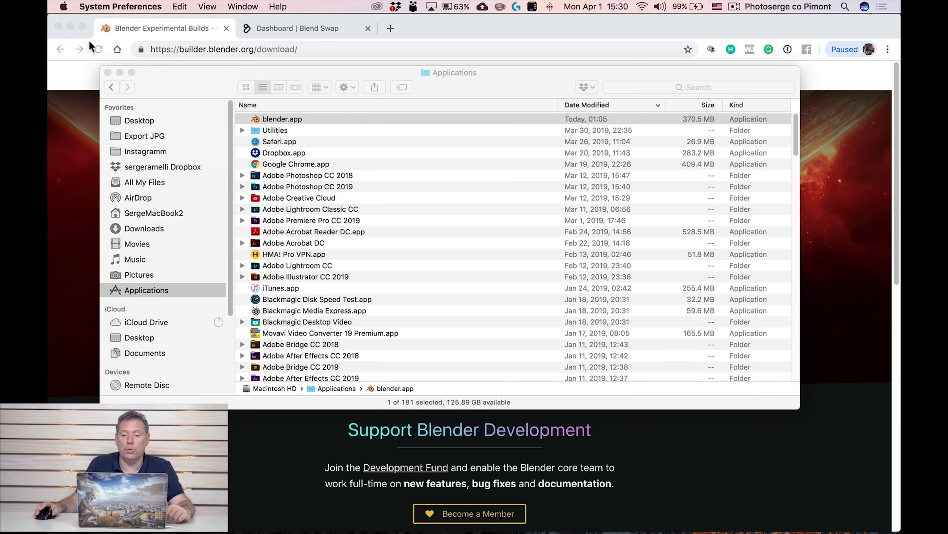
# In Security & Privacy, choose Open Anyway for blender.app and confirm Open.
pyautogui.click(366, 64)
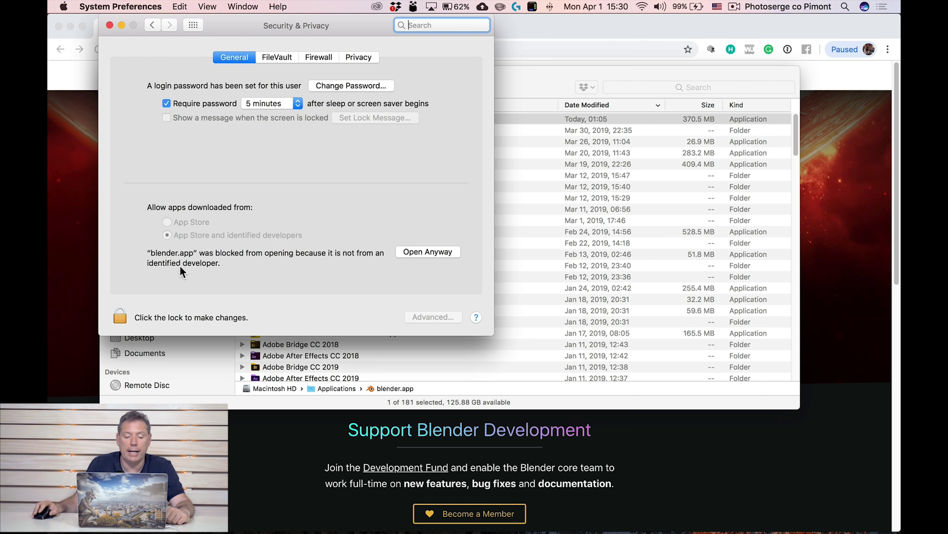
pyautogui.click(440, 251)
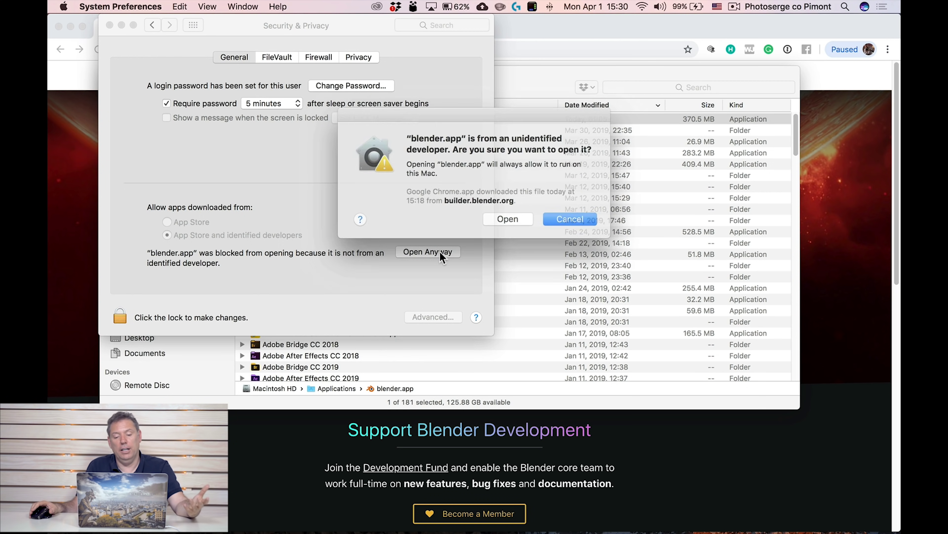
pyautogui.click(505, 215)
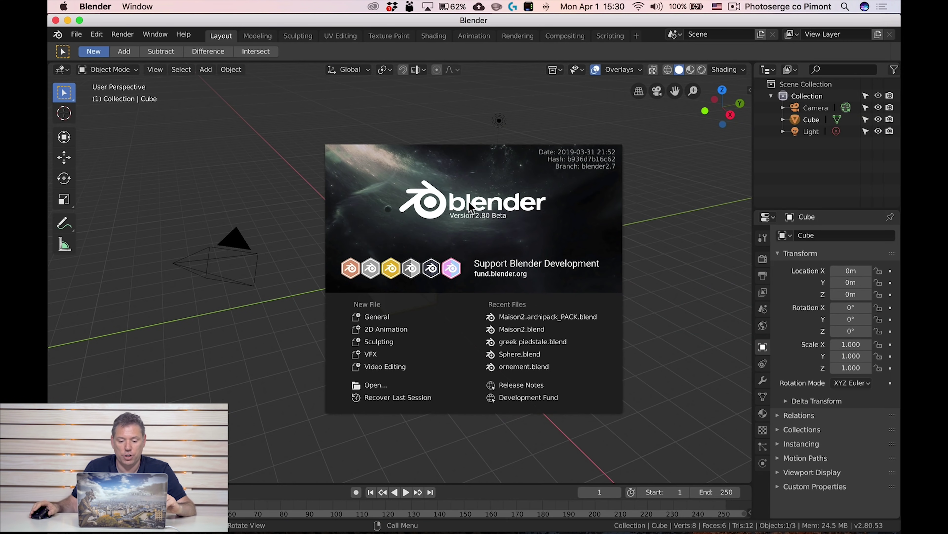
# Dismiss the 2.80 Beta splash to show the default cube scene, then return to Chrome.
pyautogui.click(484, 119)
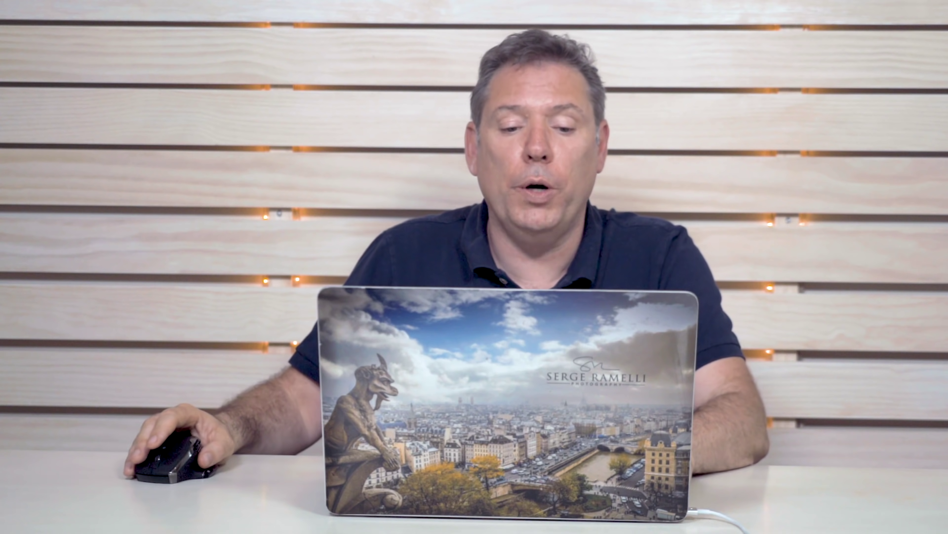
pyautogui.press('super+Tab')
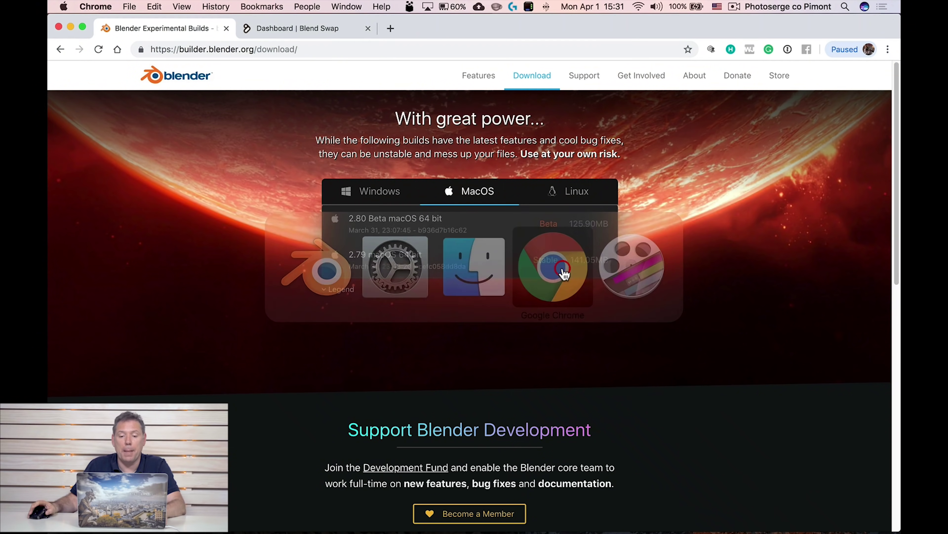
# On Blend Swap, search Cycles-engine blends for 'rope bridge'.
pyautogui.click(320, 28)
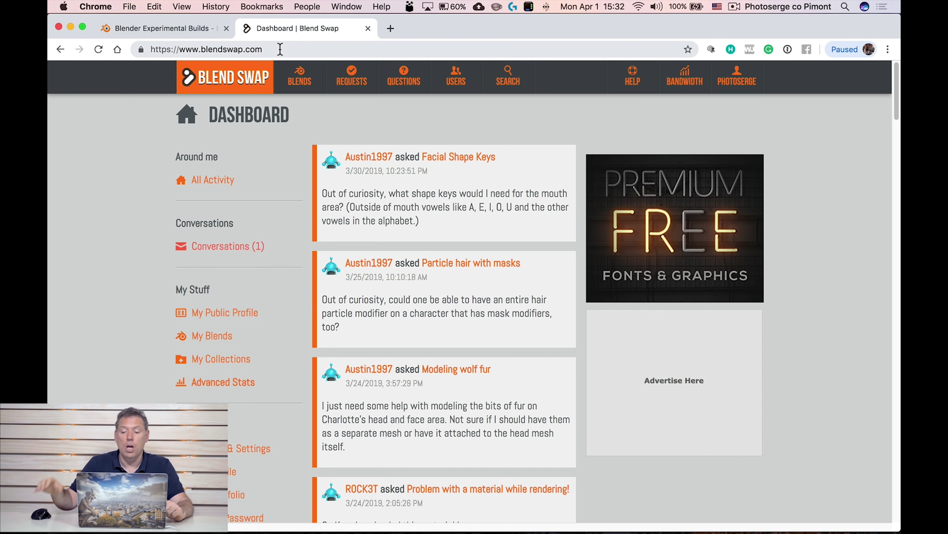
pyautogui.click(508, 77)
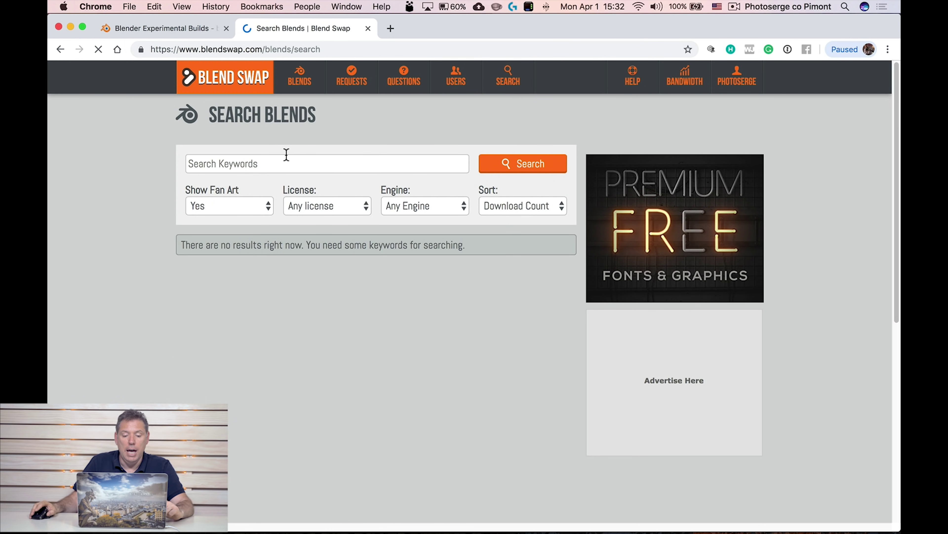
pyautogui.click(429, 205)
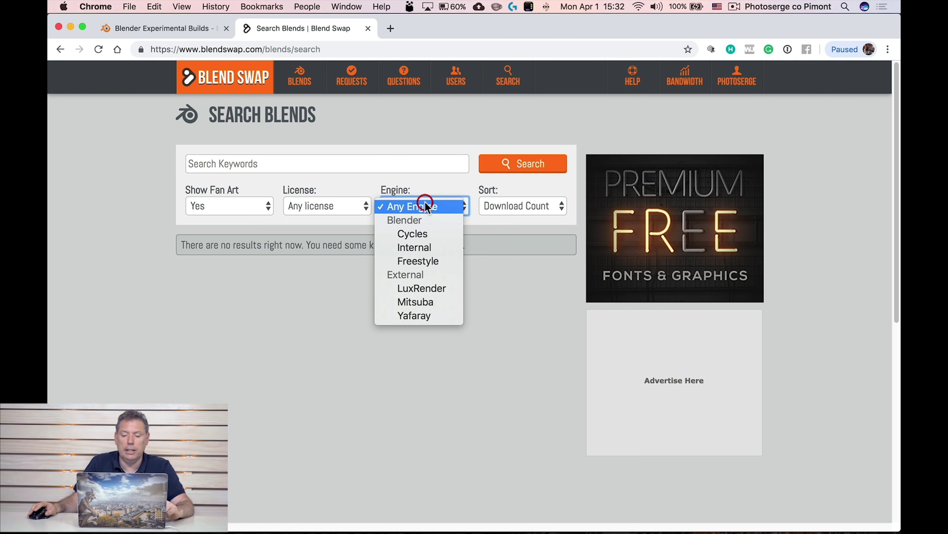
pyautogui.click(436, 236)
pyautogui.click(336, 165)
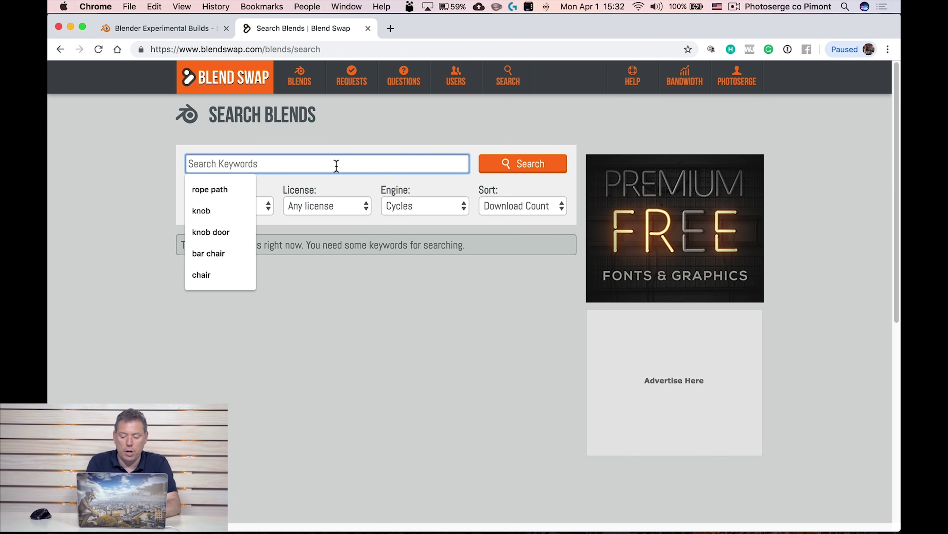
pyautogui.write('rope bridge')
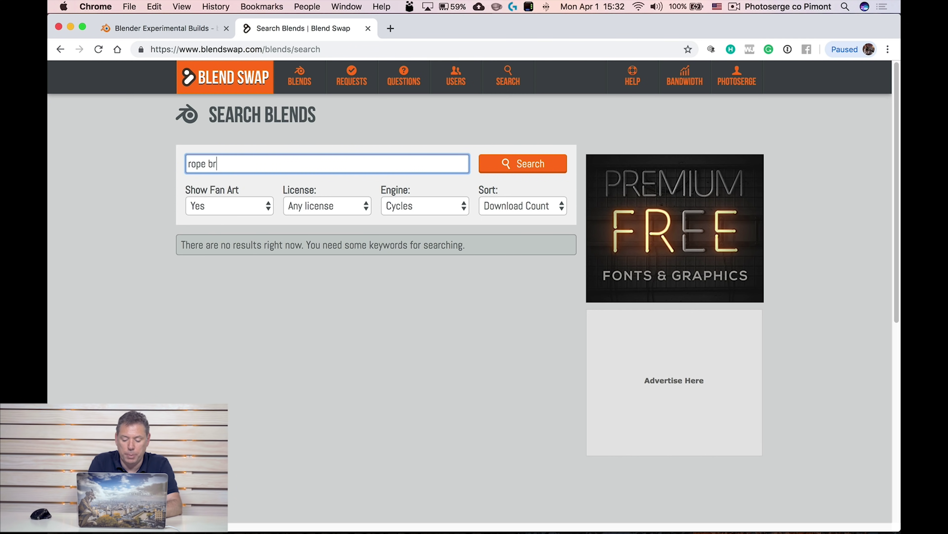
pyautogui.click(527, 169)
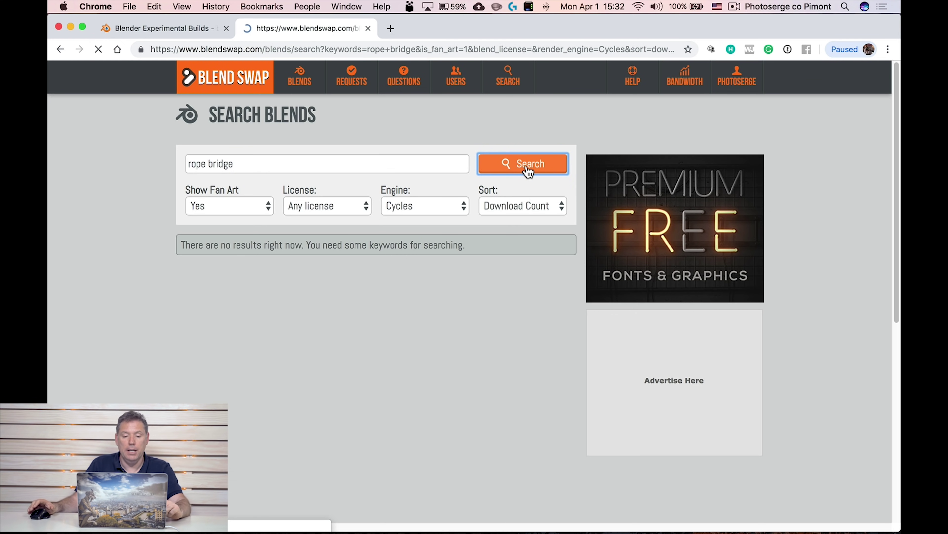
# Open the Rope Bridge result's page with its 59 MB download, then return to Blender.
pyautogui.scroll(-10, 549, 241)
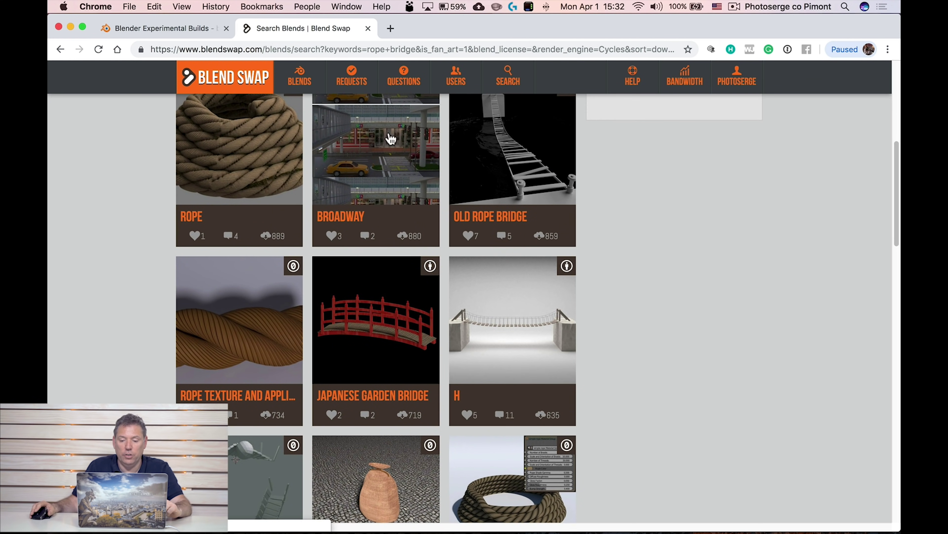
pyautogui.scroll(1, 538, 235)
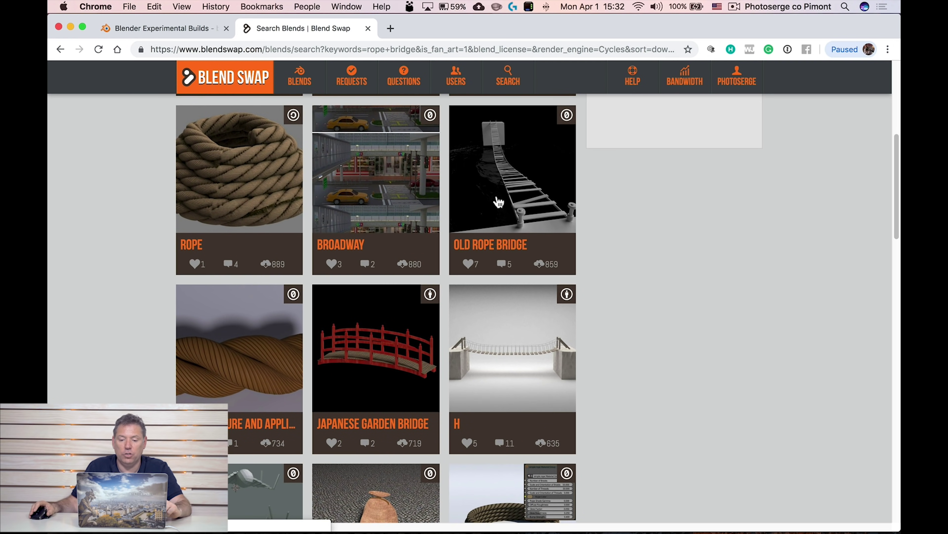
pyautogui.scroll(-10, 384, 254)
pyautogui.click(375, 249)
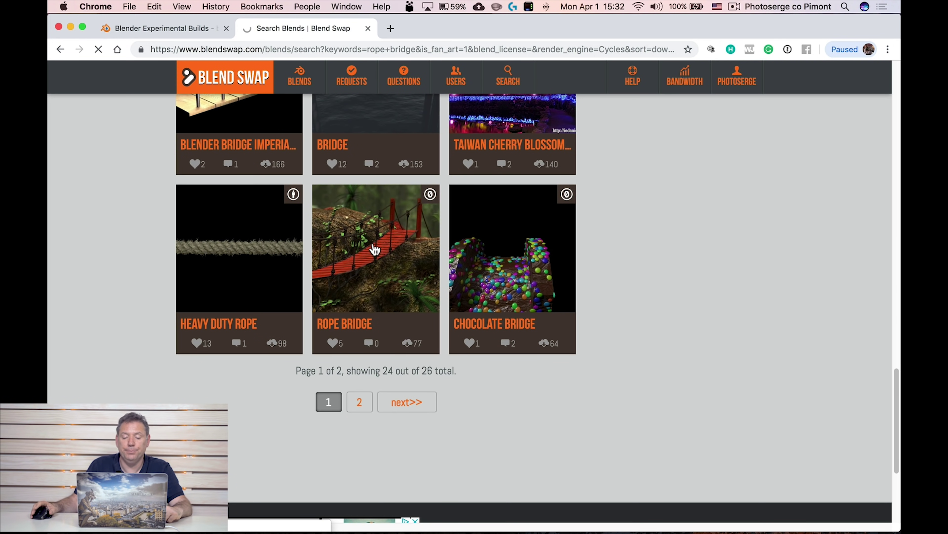
pyautogui.scroll(-3, 388, 248)
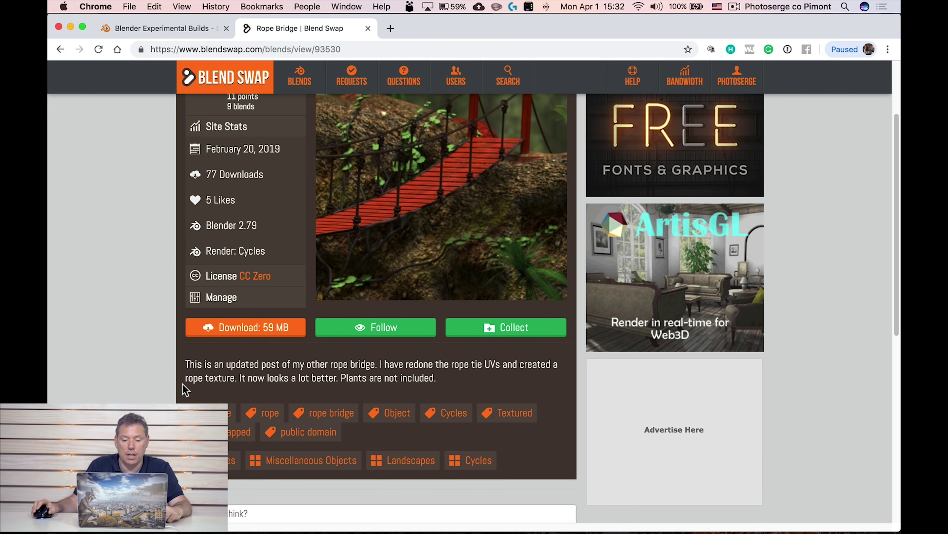
pyautogui.scroll(3, 396, 252)
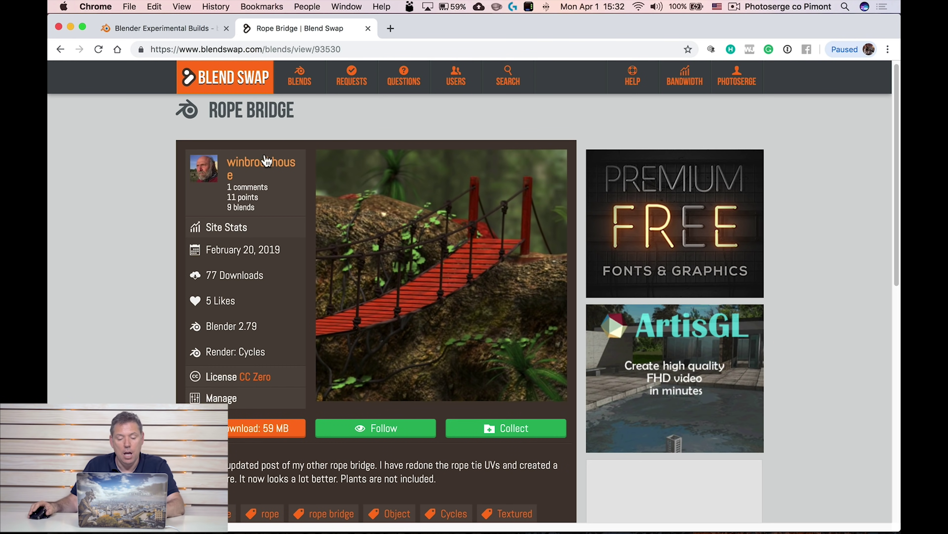
pyautogui.press('super+Tab')
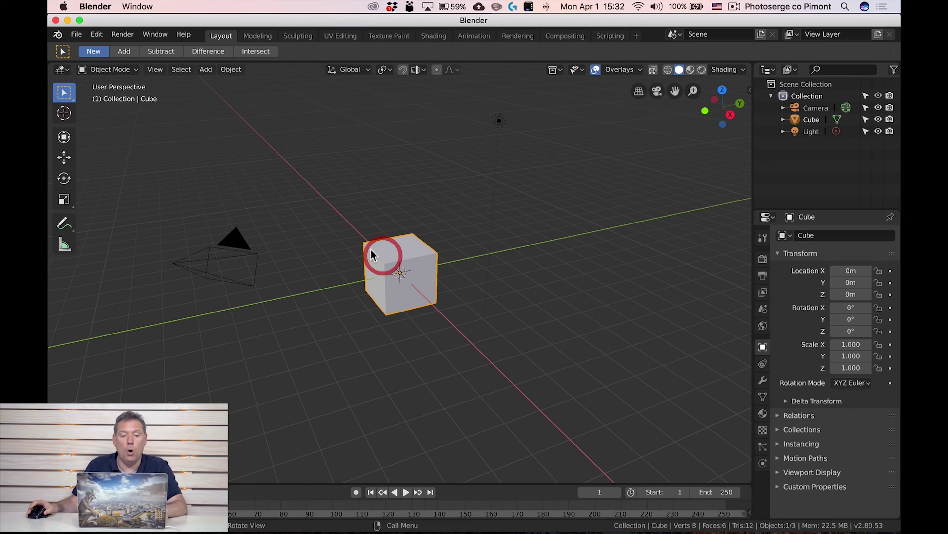
# Open RopeBridge.blend from the rope bridge folder.
pyautogui.click(76, 34)
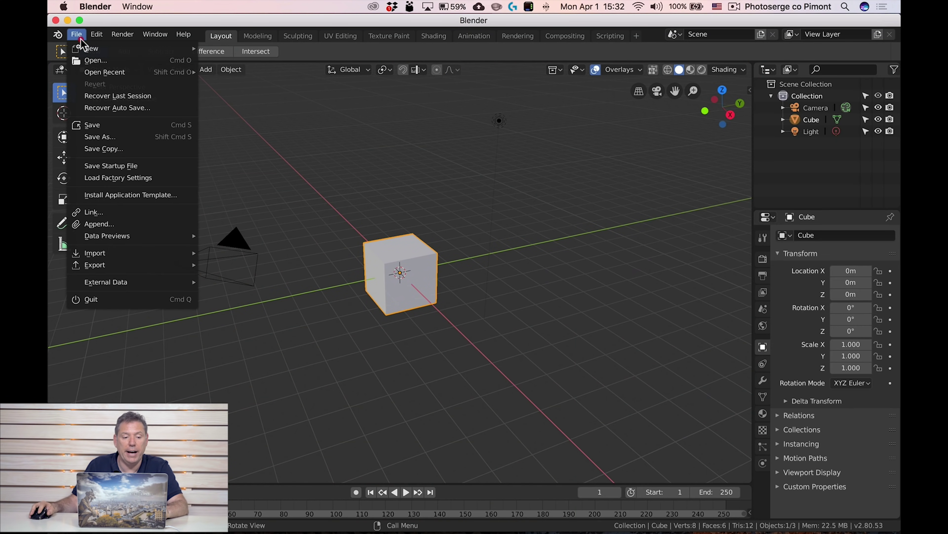
pyautogui.click(95, 61)
pyautogui.click(86, 70)
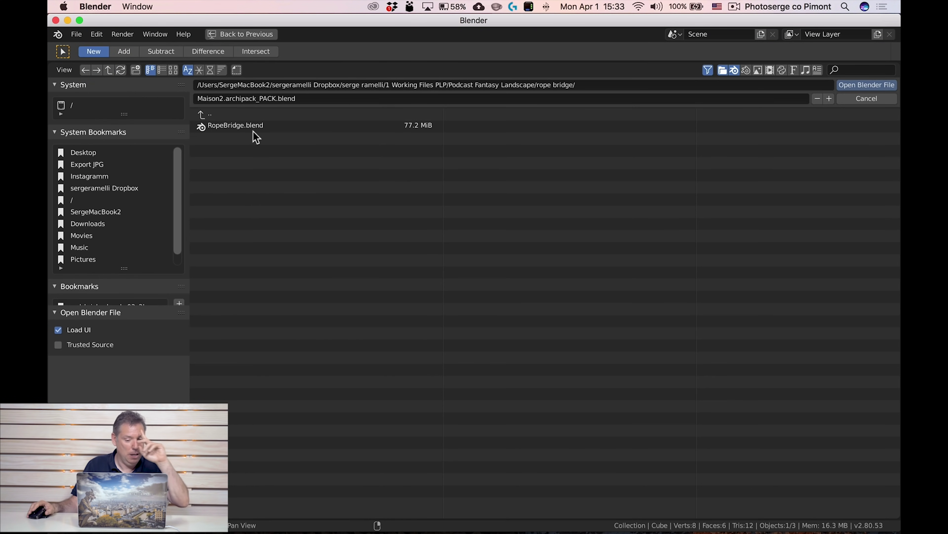
pyautogui.click(256, 129)
pyautogui.click(871, 86)
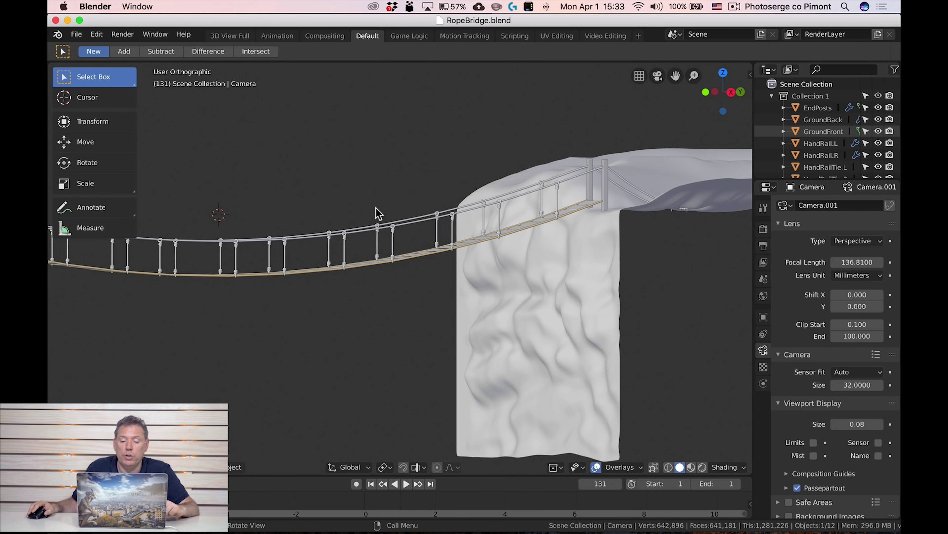
# Orbit around the bridge and cliffs, then select the GroundBack terrain.
pyautogui.scroll(-6, 420, 234)
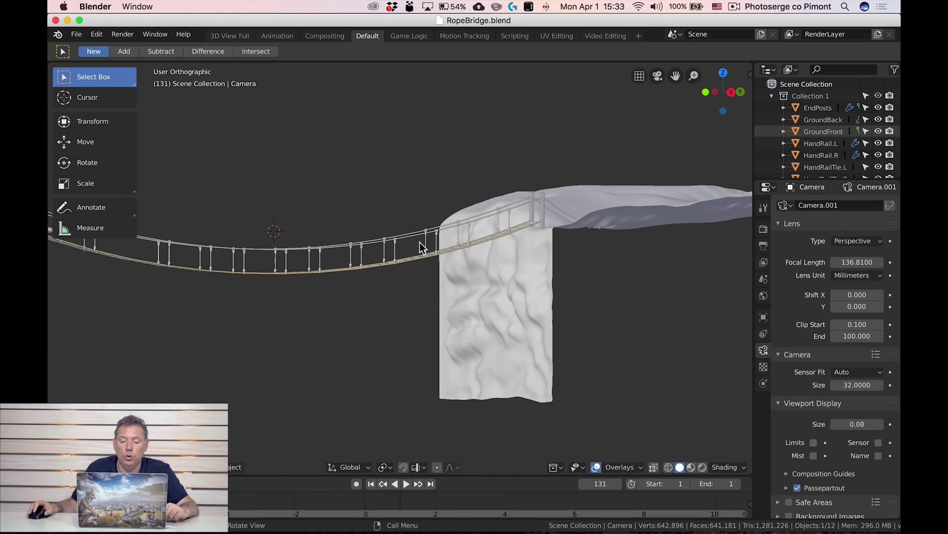
pyautogui.moveTo(419, 244); pyautogui.dragTo(402, 218, button='middle')
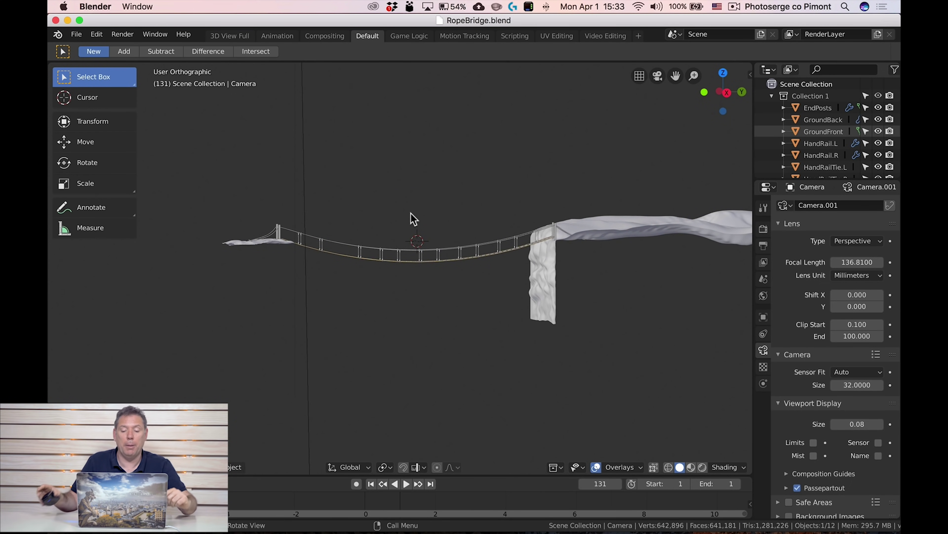
pyautogui.moveTo(502, 147)
pyautogui.mouseDown(button='middle')
pyautogui.moveTo(479, 154)
pyautogui.moveTo(515, 149)
pyautogui.moveTo(482, 152)
pyautogui.moveTo(502, 165)
pyautogui.moveTo(510, 149)
pyautogui.mouseUp(button='middle')
pyautogui.moveTo(496, 156); pyautogui.dragTo(502, 159, button='middle')
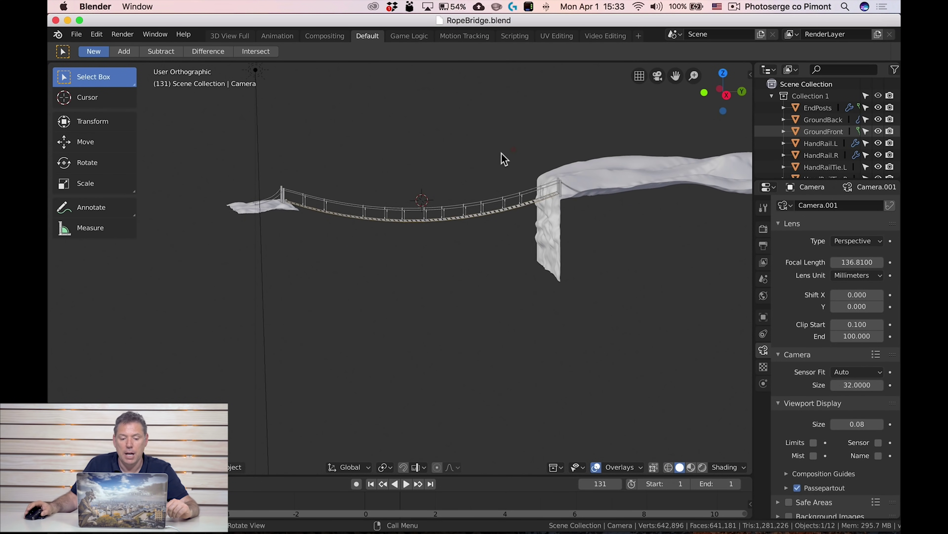
pyautogui.click(617, 183)
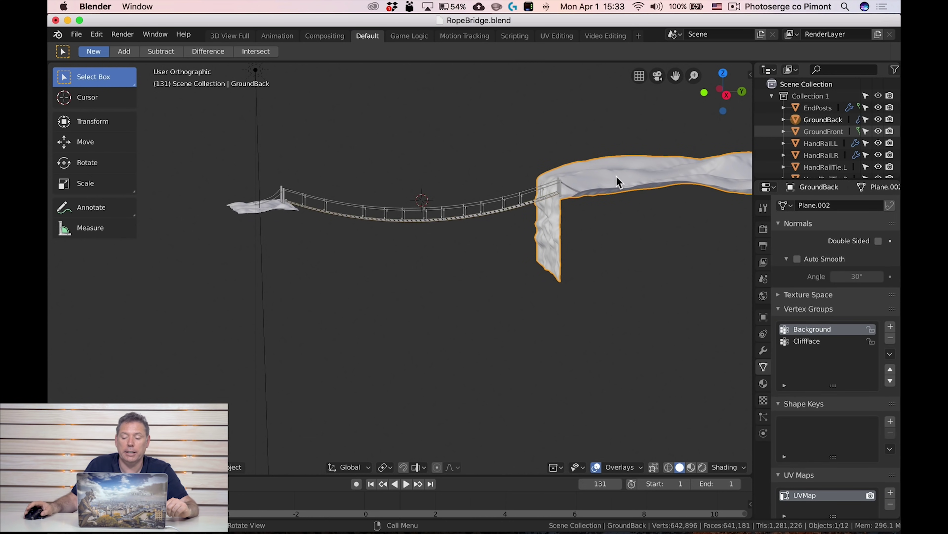
# Delete the GroundBack and GroundFront cliff meshes, leaving the rope bridge alone.
pyautogui.press('x')
pyautogui.click(611, 165)
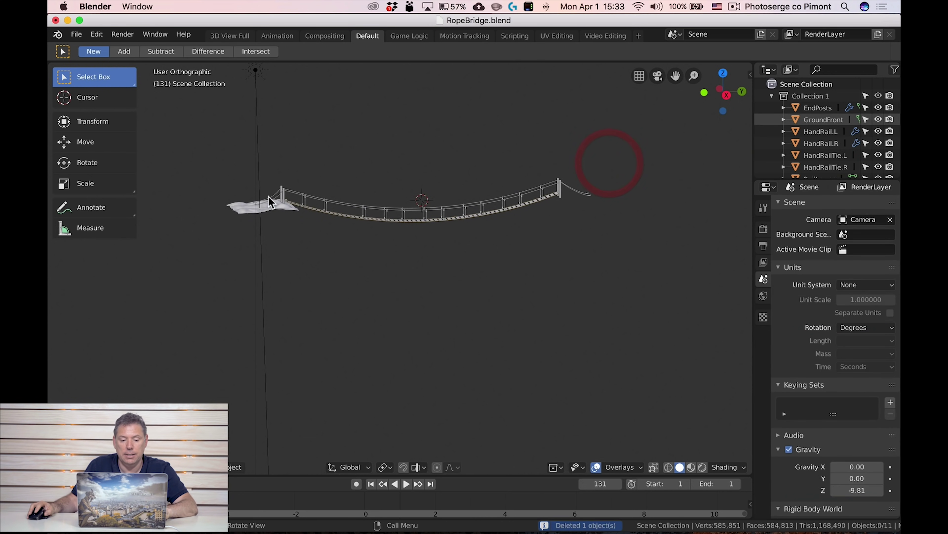
pyautogui.click(260, 212)
pyautogui.click(277, 206)
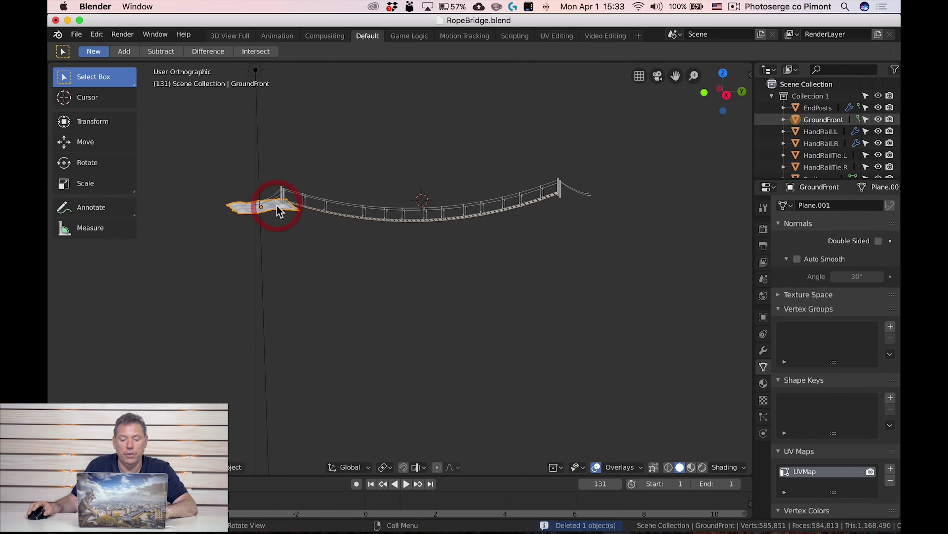
pyautogui.press('x')
pyautogui.click(277, 206)
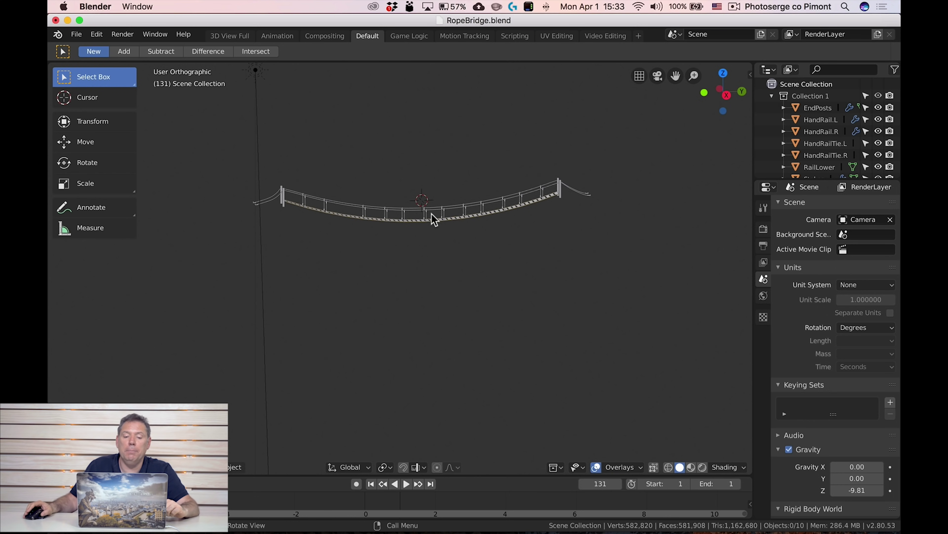
pyautogui.scroll(-5, 446, 165)
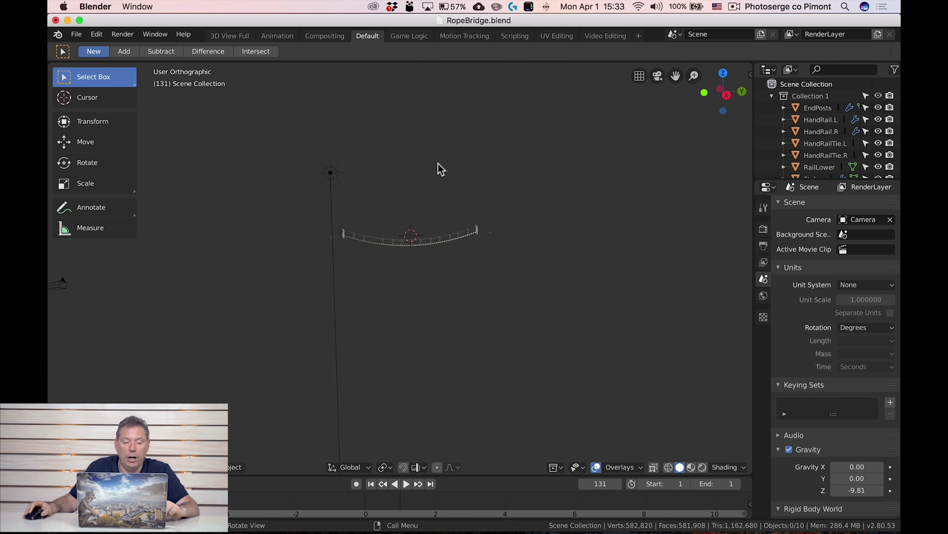
# Select the Sun lamp, move it above the bridge, and switch to top view.
pyautogui.click(343, 188)
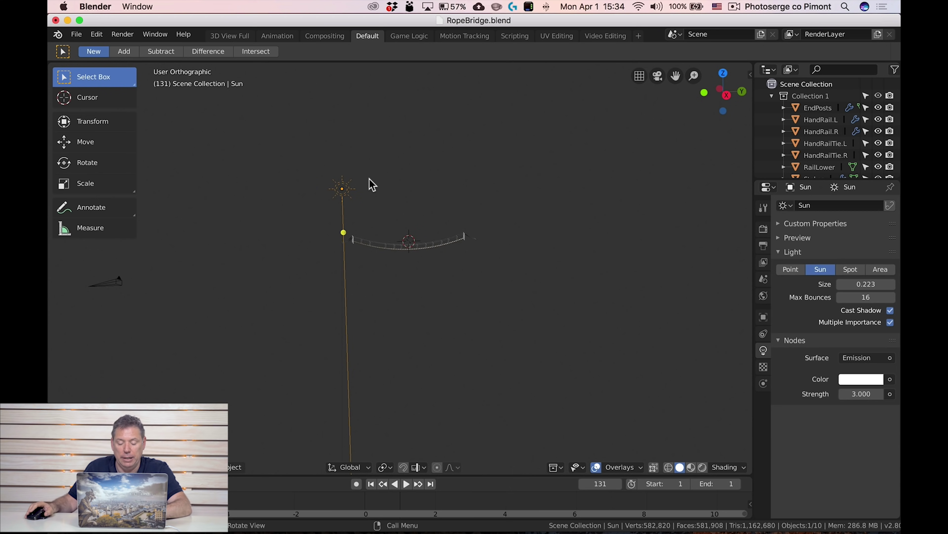
pyautogui.press('g')
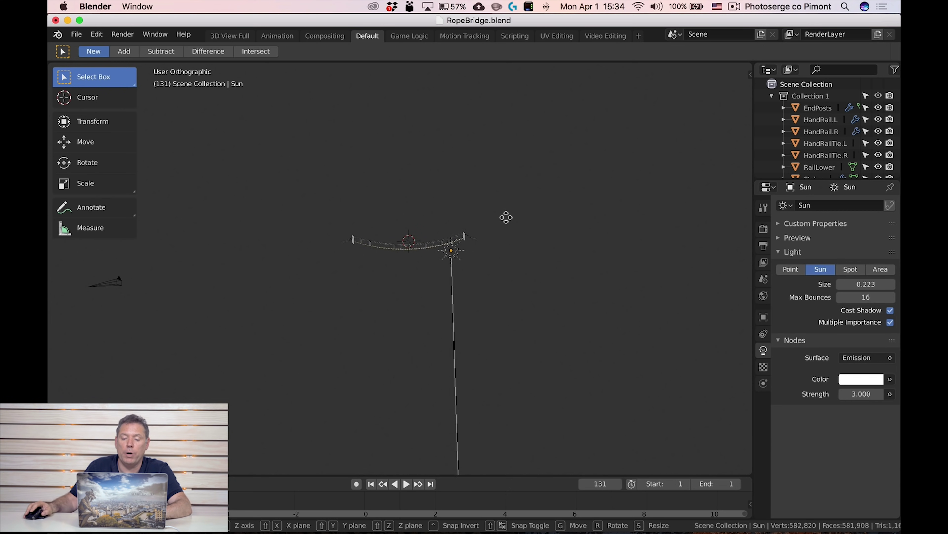
pyautogui.click(431, 166)
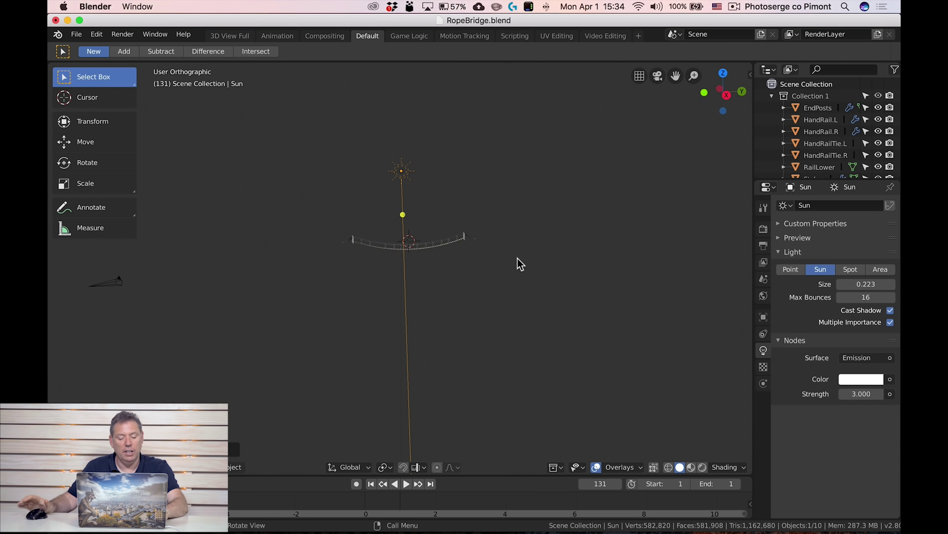
pyautogui.moveTo(518, 258); pyautogui.dragTo(517, 258, button='middle')
pyautogui.press('KP_3')
pyautogui.press('KP_7')
pyautogui.scroll(-4, 454, 273)
pyautogui.scroll(2, 486, 290)
pyautogui.scroll(-4, 527, 305)
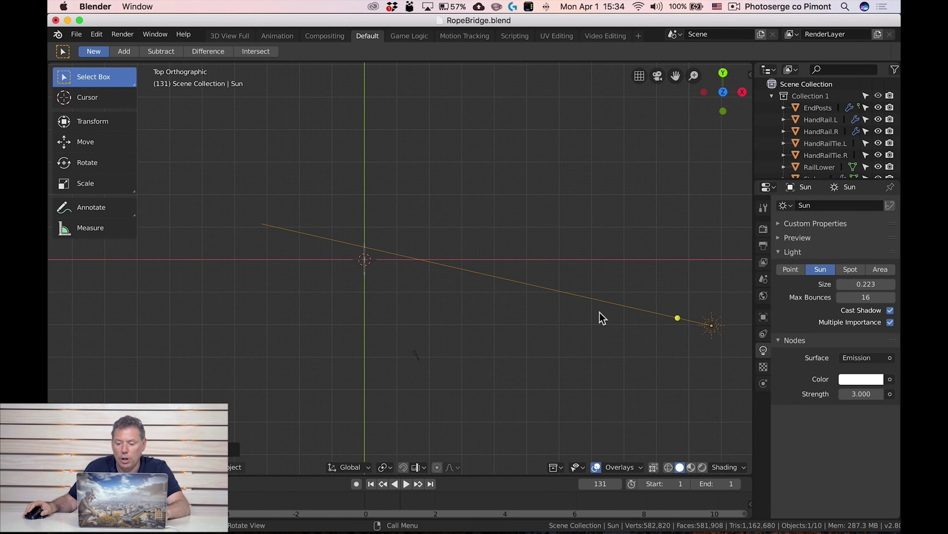
pyautogui.scroll(4, 398, 298)
pyautogui.scroll(1, 388, 289)
pyautogui.scroll(-4, 500, 324)
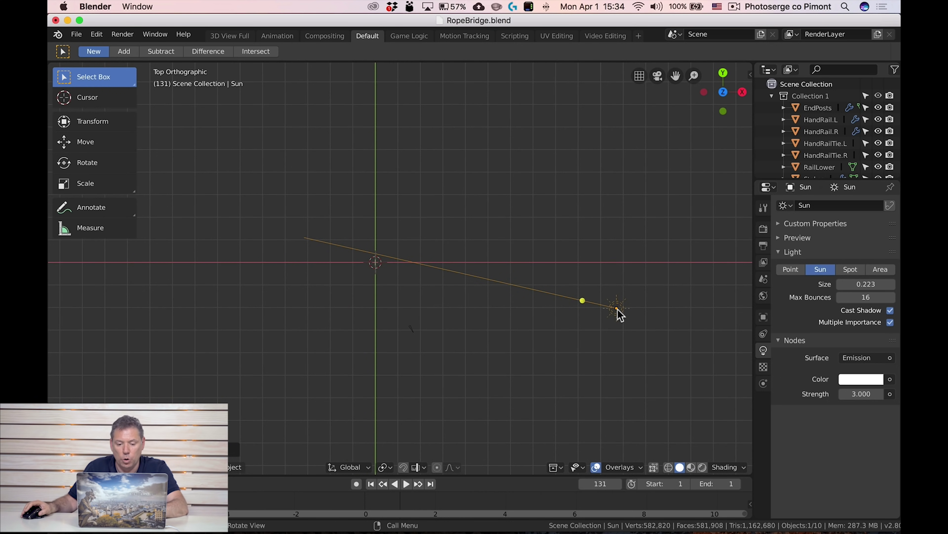
# Reposition the Sun in top view, then move it lower and to the left.
pyautogui.press('g')
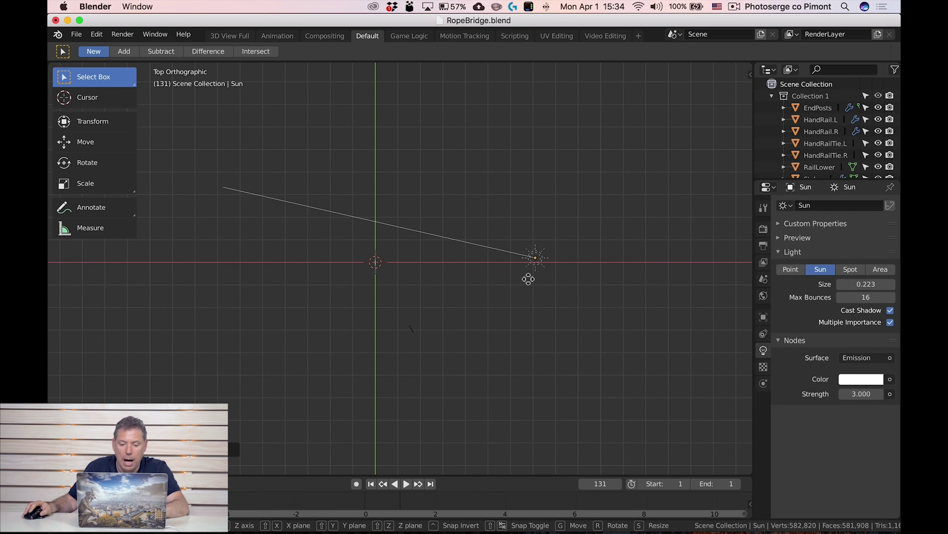
pyautogui.click(563, 287)
pyautogui.moveTo(503, 366)
pyautogui.mouseDown(button='middle')
pyautogui.moveTo(529, 346)
pyautogui.moveTo(529, 328)
pyautogui.moveTo(504, 309)
pyautogui.moveTo(503, 377)
pyautogui.moveTo(496, 368)
pyautogui.mouseUp(button='middle')
pyautogui.scroll(-2, 500, 369)
pyautogui.scroll(8, 500, 369)
pyautogui.scroll(3, 498, 368)
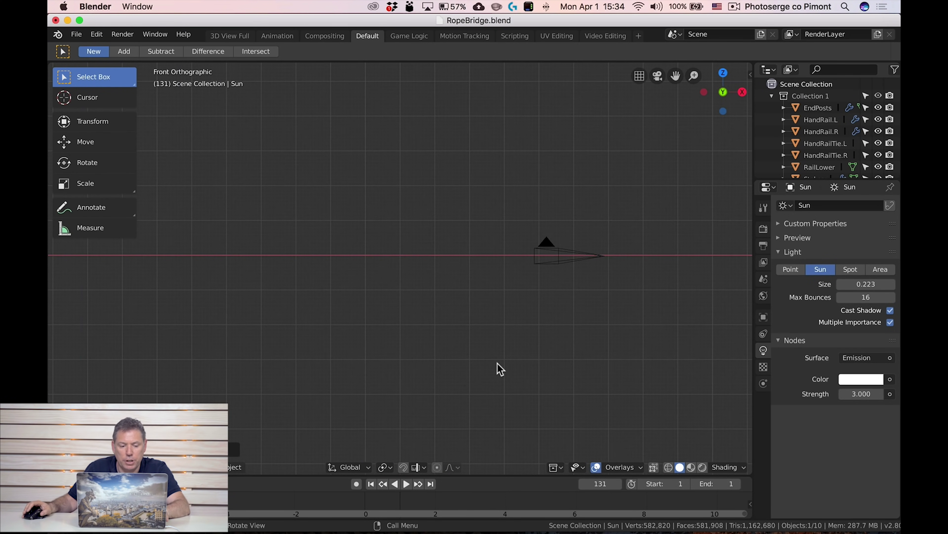
pyautogui.scroll(-6, 487, 361)
pyautogui.scroll(1, 388, 314)
pyautogui.scroll(-6, 408, 320)
pyautogui.press('g')
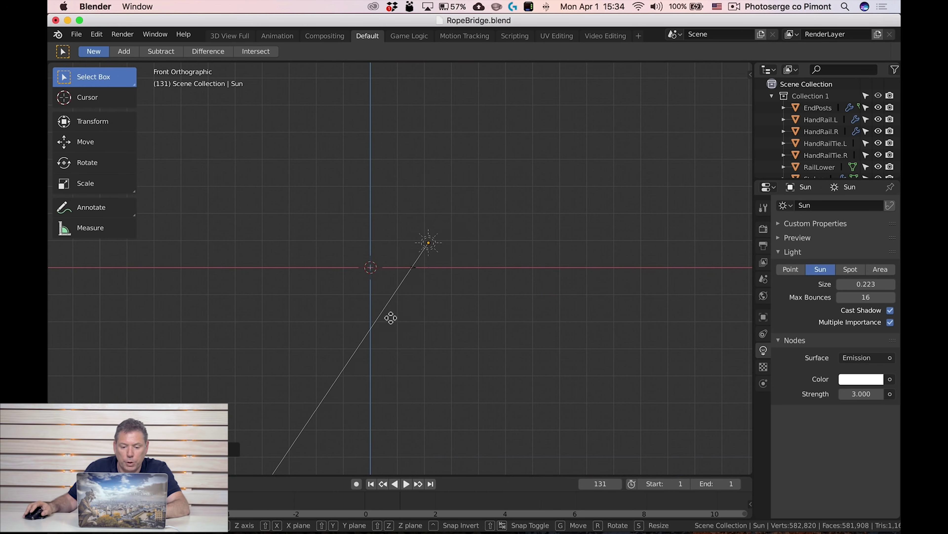
pyautogui.click(355, 332)
pyautogui.scroll(8, 380, 288)
pyautogui.scroll(3, 380, 288)
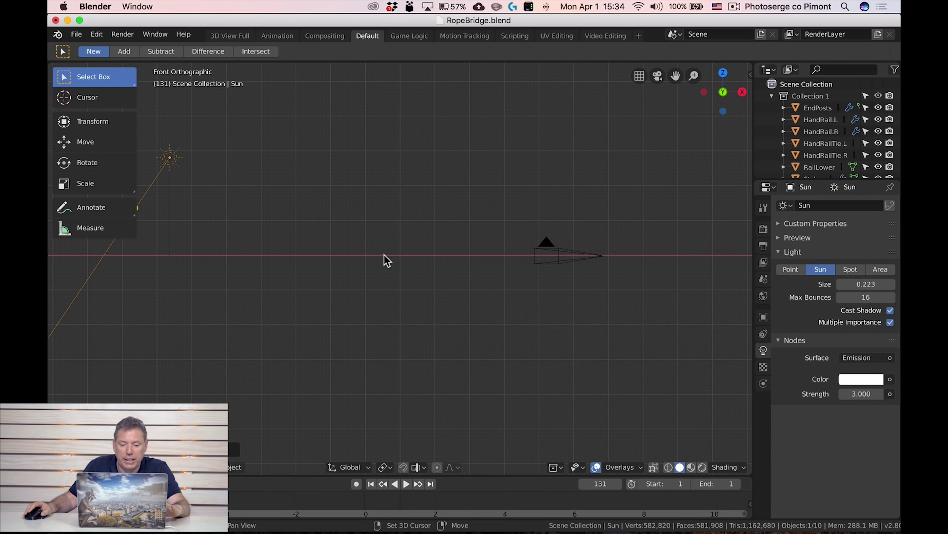
pyautogui.keyDown('shift'); pyautogui.moveTo(349, 233); pyautogui.dragTo(609, 240, button='middle'); pyautogui.keyUp('shift')
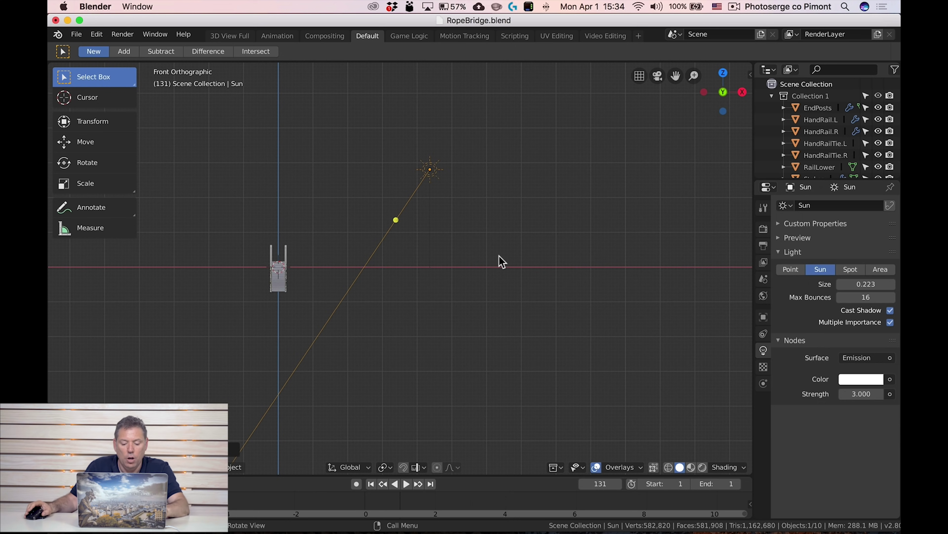
# Rotate the Sun to a near-horizontal angle and bring it level with the bridge.
pyautogui.press('r')
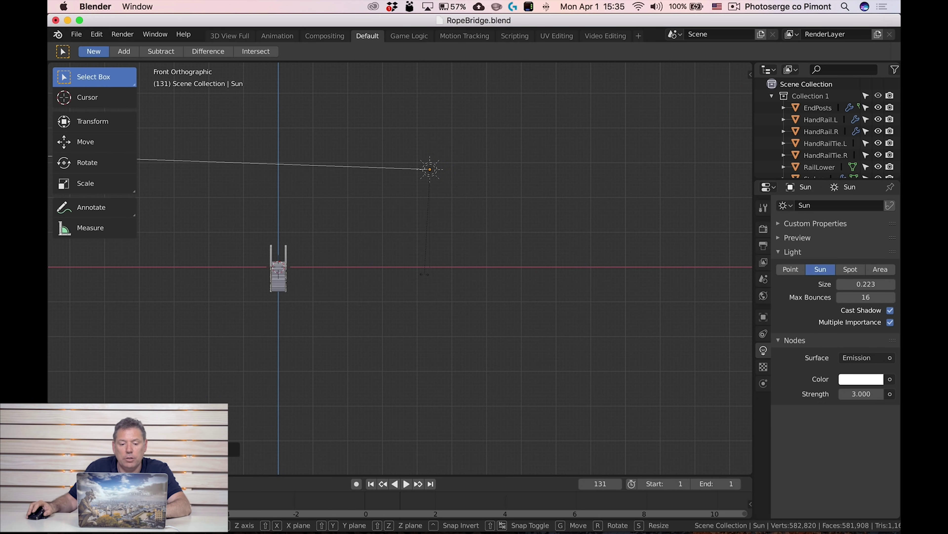
pyautogui.click(445, 271)
pyautogui.press('g')
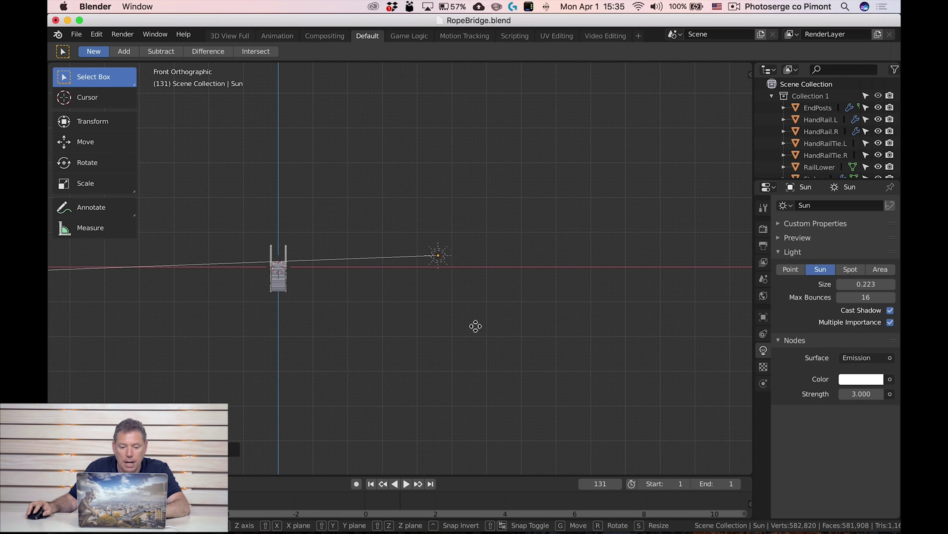
pyautogui.click(499, 324)
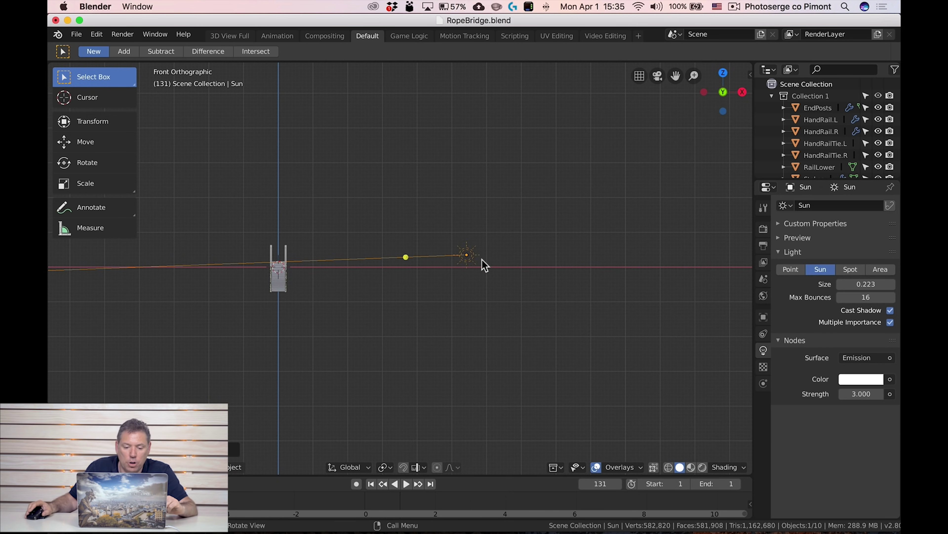
pyautogui.moveTo(357, 325)
pyautogui.mouseDown(button='middle')
pyautogui.moveTo(371, 326)
pyautogui.moveTo(346, 326)
pyautogui.moveTo(355, 320)
pyautogui.mouseUp(button='middle')
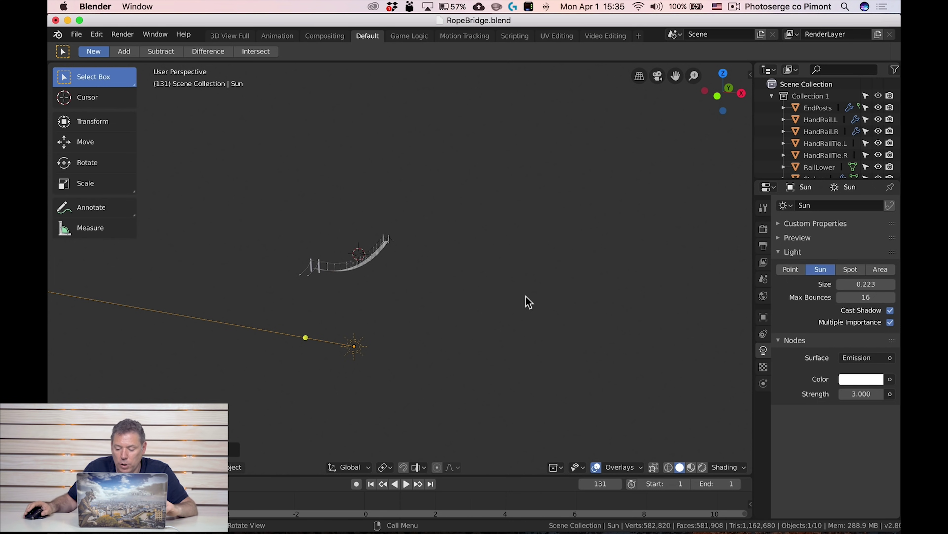
# Switch to Rendered shading, deselect all, and orbit to inspect the lit bridge.
pyautogui.click(703, 467)
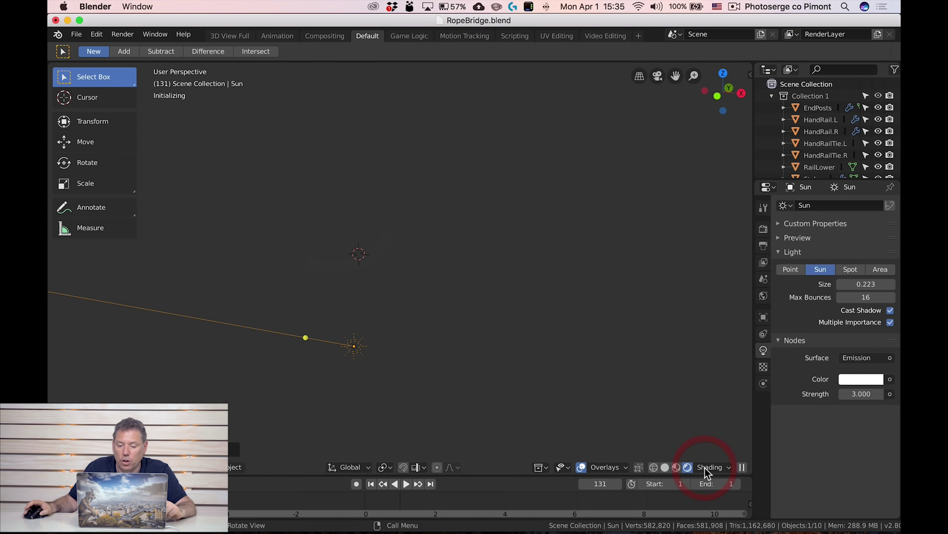
pyautogui.hotkey('alt', 'a')
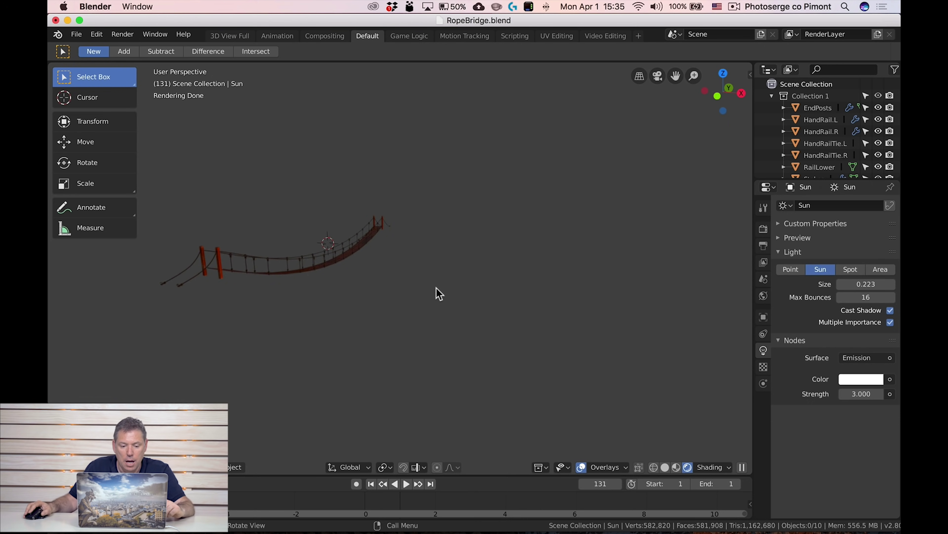
pyautogui.moveTo(557, 279)
pyautogui.mouseDown(button='middle')
pyautogui.moveTo(565, 273)
pyautogui.moveTo(502, 308)
pyautogui.moveTo(503, 262)
pyautogui.mouseUp(button='middle')
pyautogui.moveTo(639, 335); pyautogui.dragTo(635, 335, button='middle')
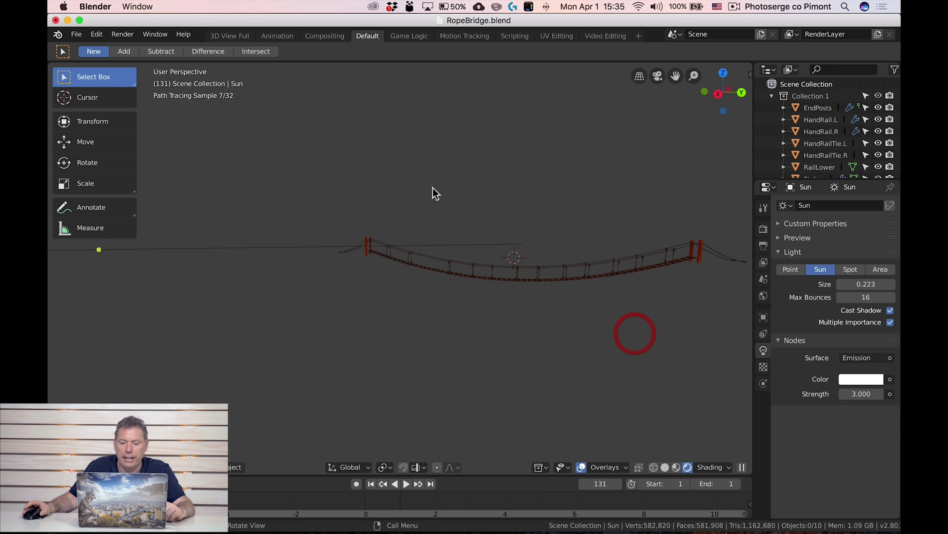
pyautogui.scroll(5, 322, 258)
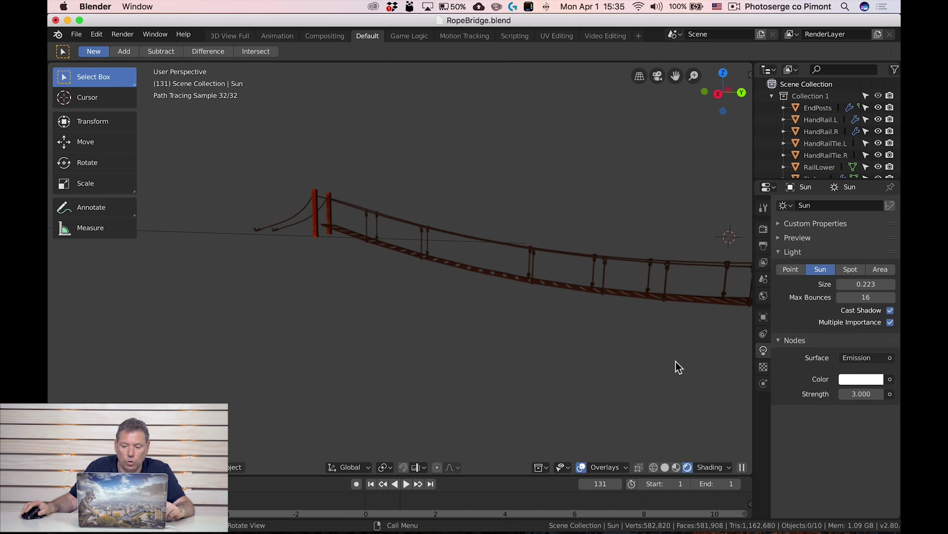
pyautogui.moveTo(688, 356)
pyautogui.mouseDown(button='middle')
pyautogui.moveTo(450, 340)
pyautogui.moveTo(467, 341)
pyautogui.mouseUp(button='middle')
pyautogui.moveTo(524, 322); pyautogui.dragTo(540, 328, button='middle')
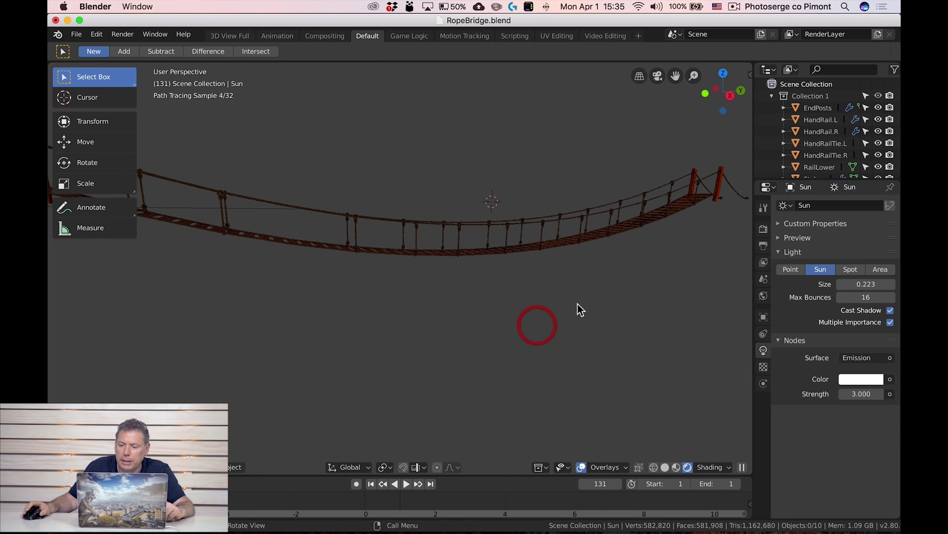
pyautogui.moveTo(541, 309)
pyautogui.keyDown('alt'); pyautogui.mouseDown(button='middle')
pyautogui.moveTo(376, 325)
pyautogui.moveTo(317, 318)
pyautogui.moveTo(428, 331)
pyautogui.mouseUp(button='middle'); pyautogui.keyUp('alt')
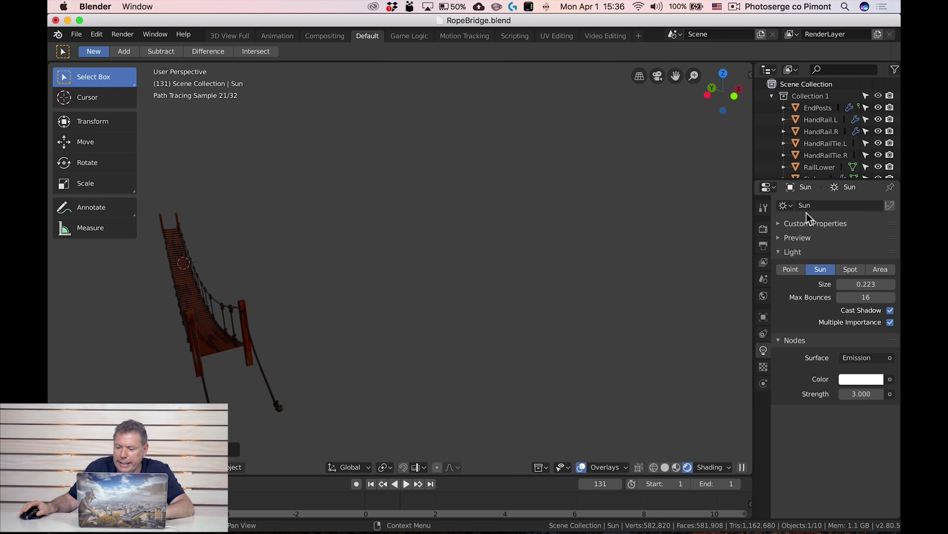
pyautogui.click(861, 396)
pyautogui.write('20')
pyautogui.press('Return')
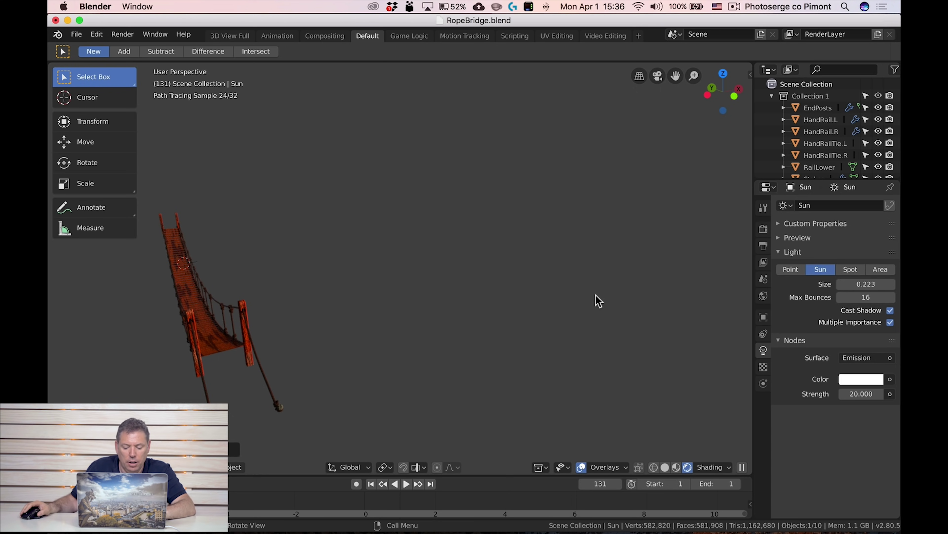
pyautogui.press('r')
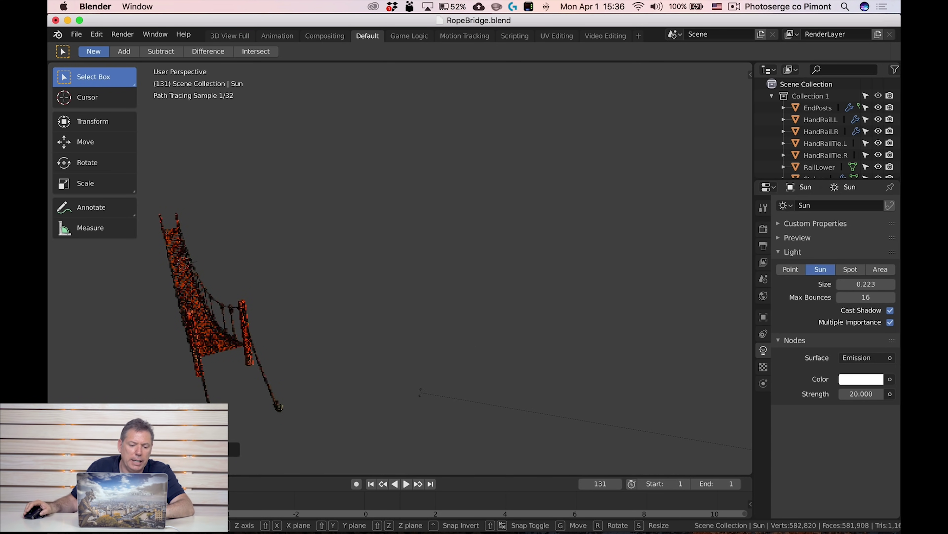
pyautogui.moveTo(416, 388); pyautogui.dragTo(400, 287, button='middle')
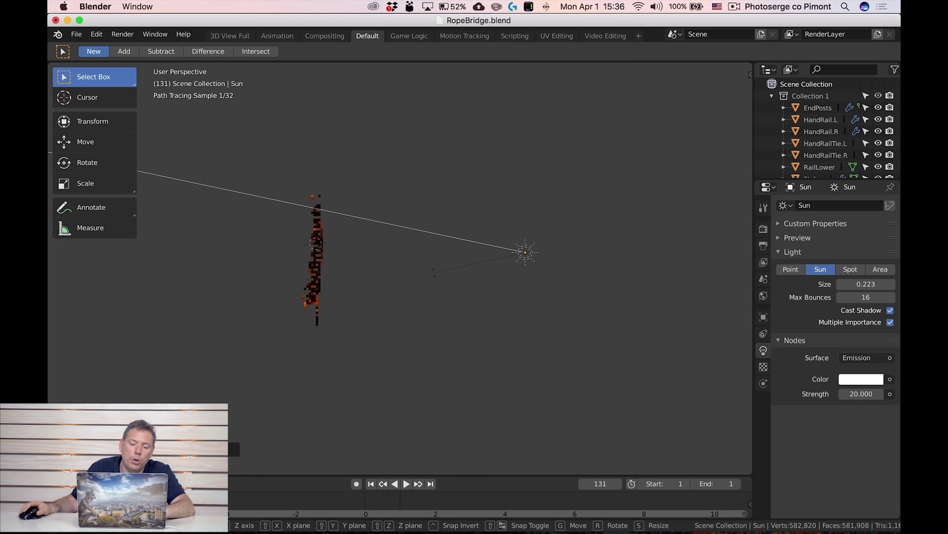
pyautogui.click(428, 291)
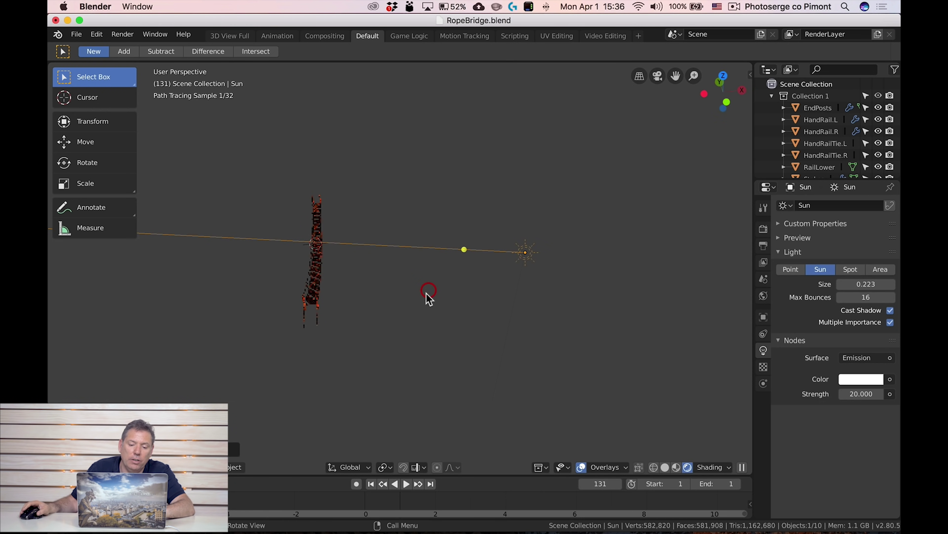
pyautogui.scroll(4, 374, 317)
pyautogui.moveTo(333, 330); pyautogui.dragTo(338, 333, button='middle')
pyautogui.moveTo(473, 333); pyautogui.dragTo(216, 340, button='middle')
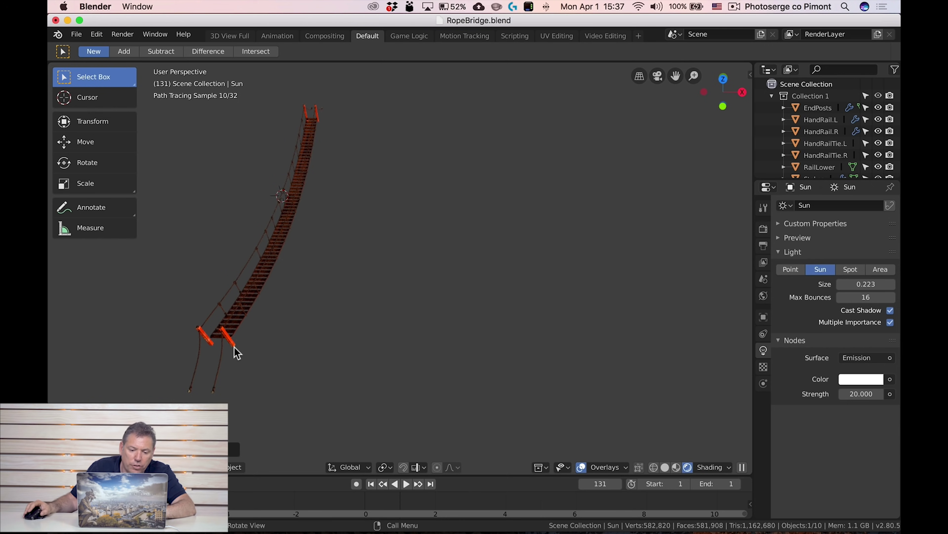
pyautogui.moveTo(294, 343); pyautogui.dragTo(485, 224, button='middle')
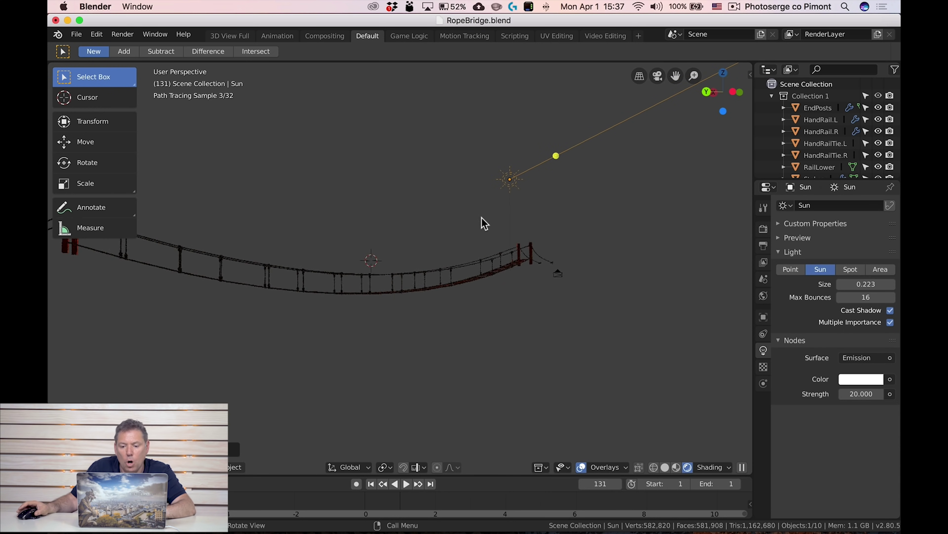
pyautogui.scroll(-1, 354, 322)
pyautogui.scroll(1, 355, 322)
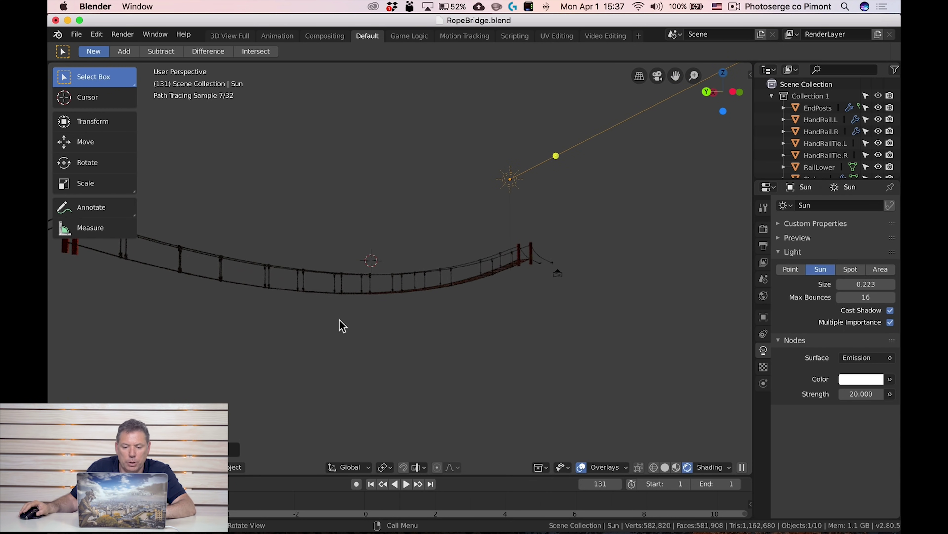
pyautogui.scroll(-2, 342, 326)
pyautogui.scroll(2, 343, 324)
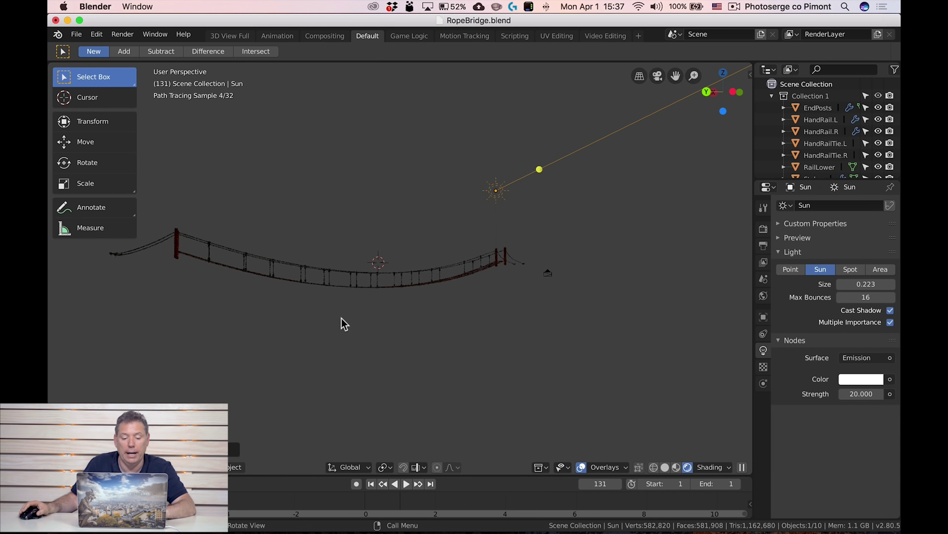
pyautogui.scroll(-3, 343, 324)
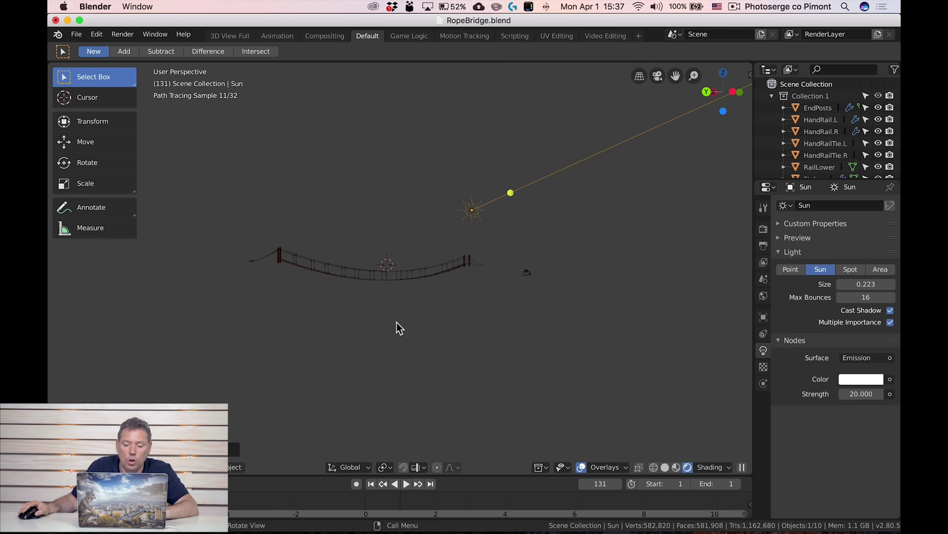
pyautogui.moveTo(390, 326)
pyautogui.mouseDown(button='middle')
pyautogui.moveTo(381, 330)
pyautogui.moveTo(410, 341)
pyautogui.moveTo(408, 320)
pyautogui.moveTo(365, 316)
pyautogui.moveTo(375, 301)
pyautogui.moveTo(387, 316)
pyautogui.mouseUp(button='middle')
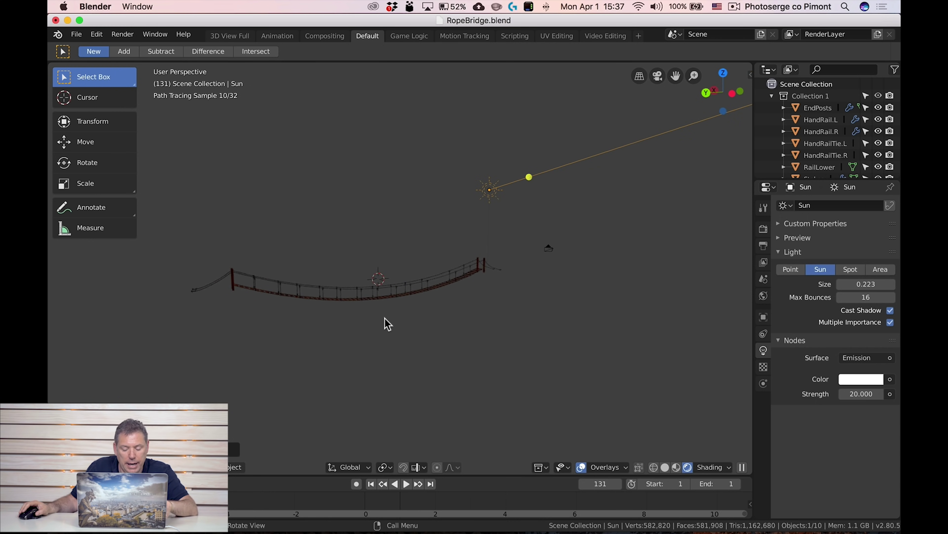
pyautogui.moveTo(385, 331); pyautogui.dragTo(364, 331, button='middle')
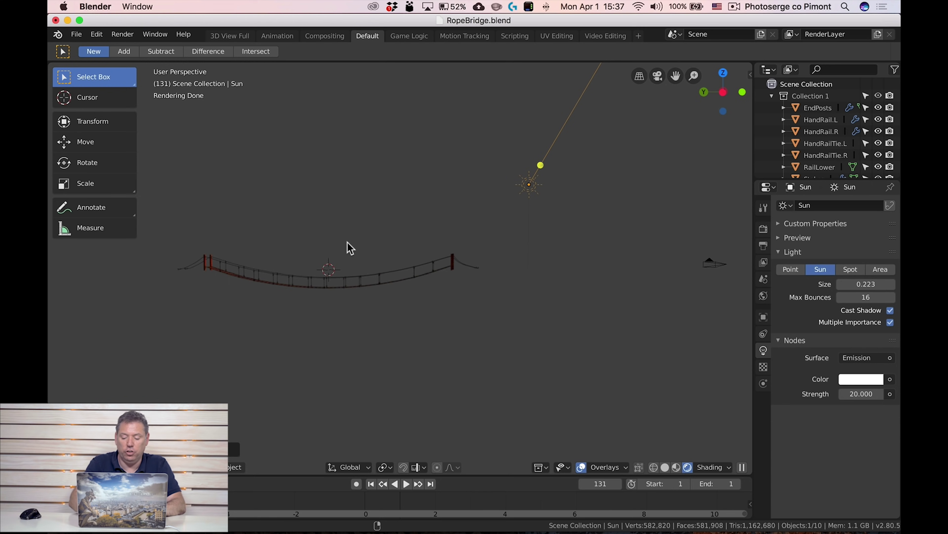
# Look through the scene camera and enable Lock Camera to View in the sidebar.
pyautogui.press('KP_0')
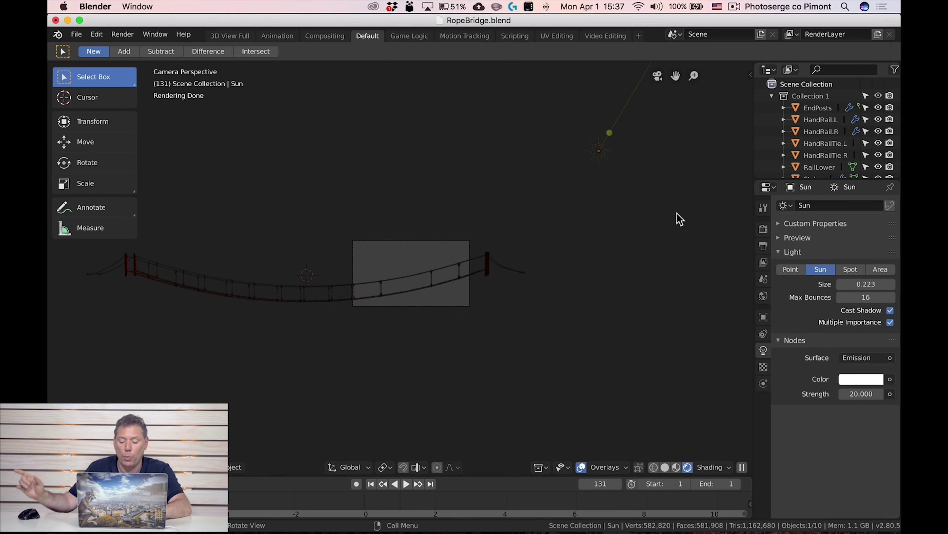
pyautogui.press('n')
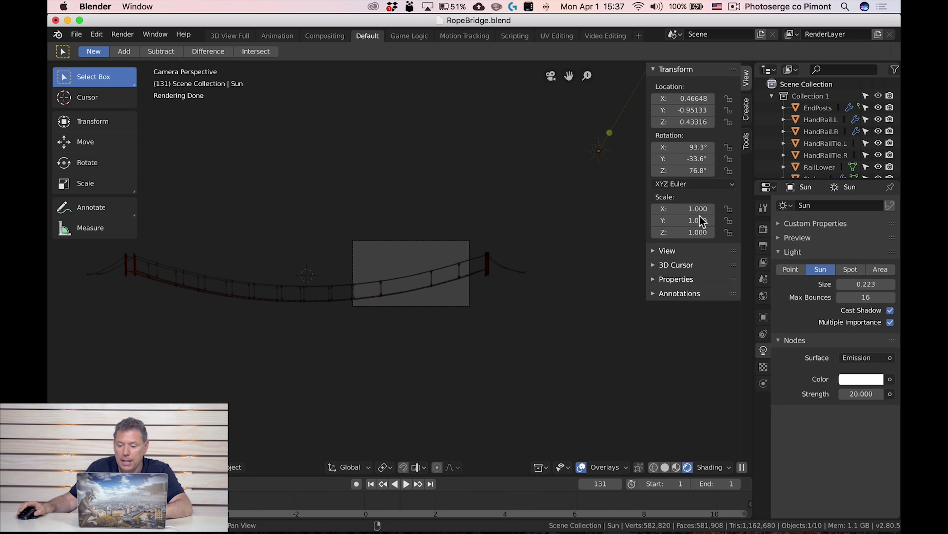
pyautogui.click(654, 251)
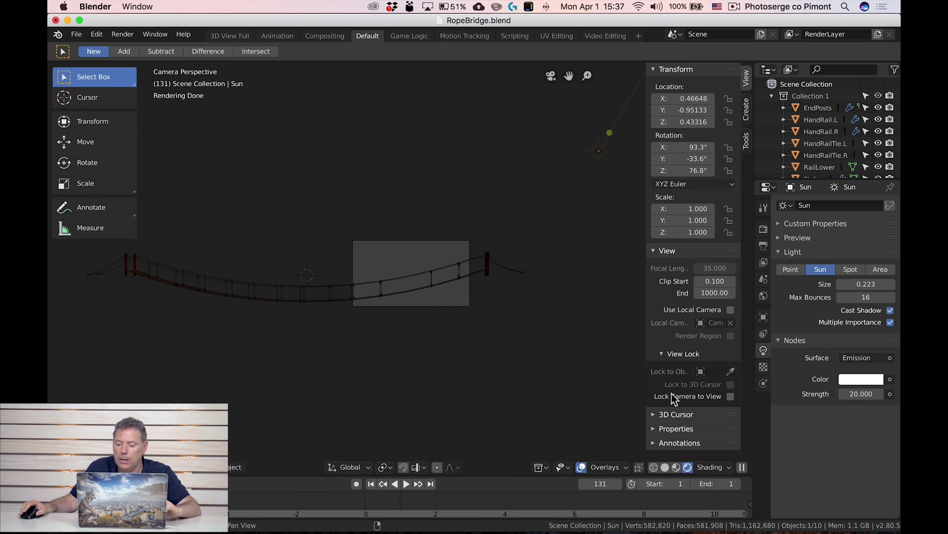
pyautogui.click(731, 396)
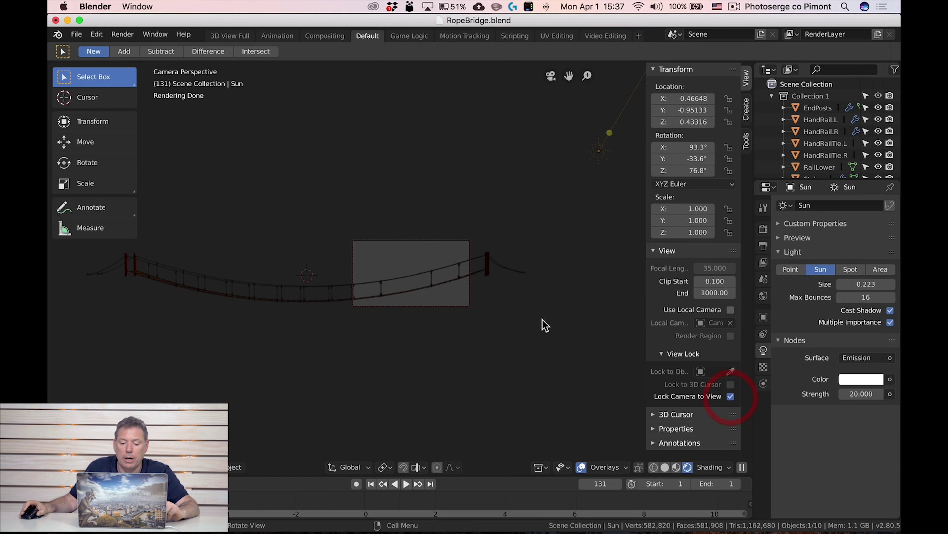
# Reframe the camera on the whole rope bridge, then turn Lock Camera to View off.
pyautogui.scroll(2, 514, 301)
pyautogui.scroll(-6, 515, 299)
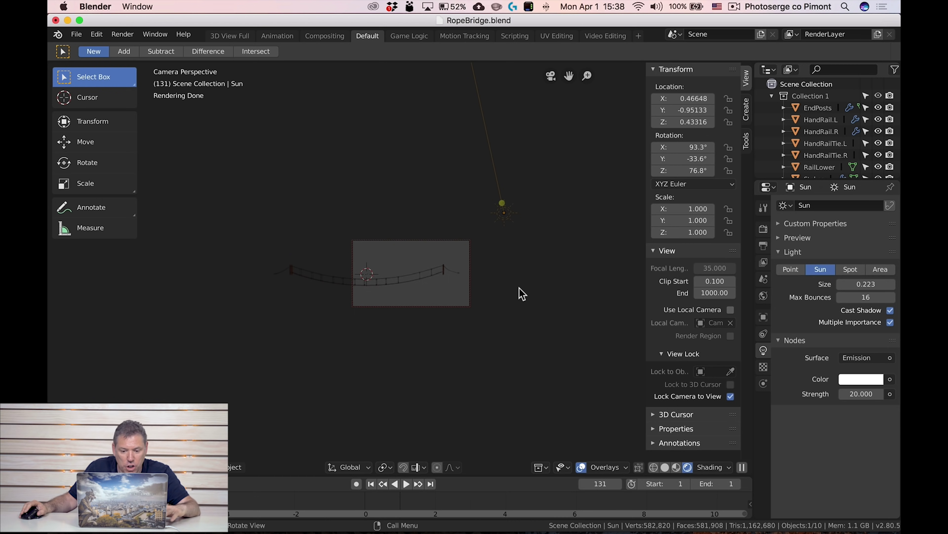
pyautogui.keyDown('shift'); pyautogui.moveTo(525, 290); pyautogui.dragTo(561, 286, button='middle'); pyautogui.keyUp('shift')
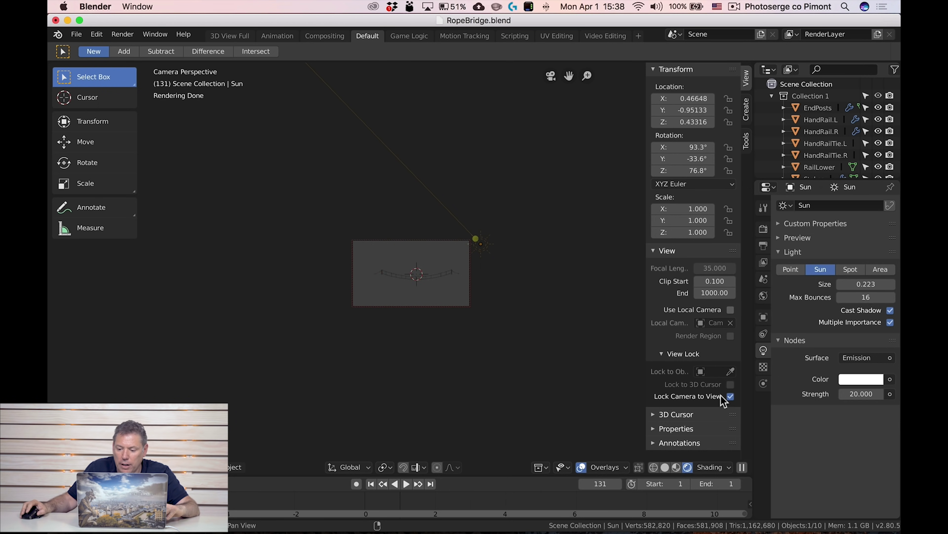
pyautogui.click(731, 396)
pyautogui.scroll(6, 581, 322)
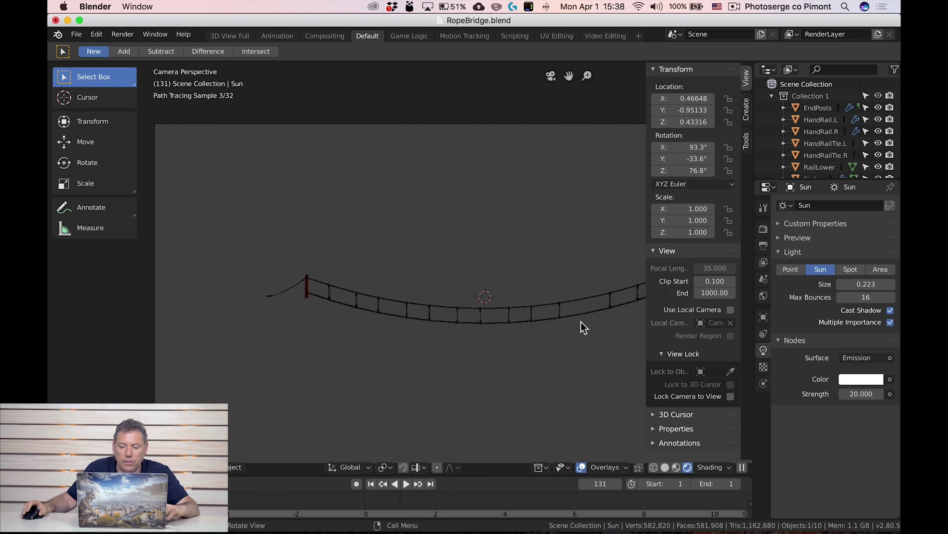
pyautogui.keyDown('shift'); pyautogui.moveTo(544, 330); pyautogui.dragTo(482, 301, button='middle'); pyautogui.keyUp('shift')
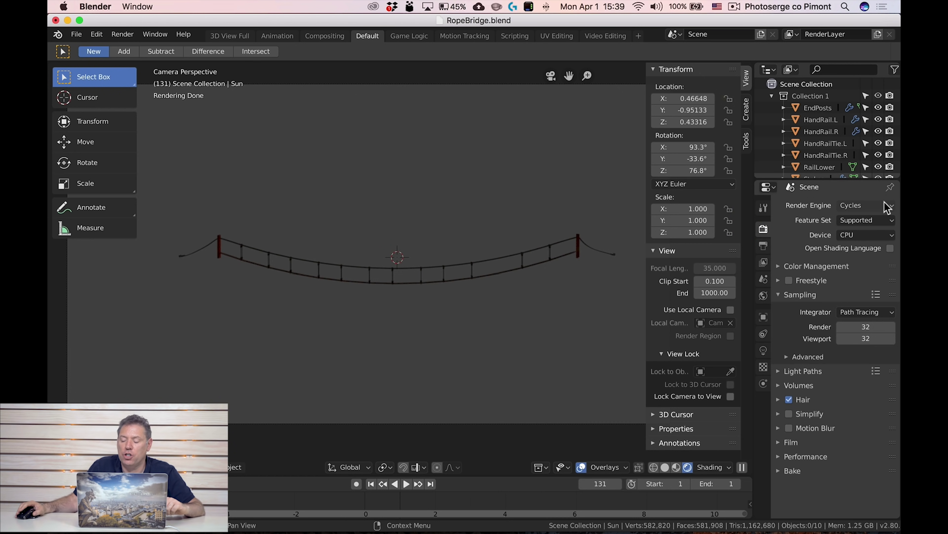
# In Render Properties, change the render engine from Cycles to Eevee.
pyautogui.click(870, 207)
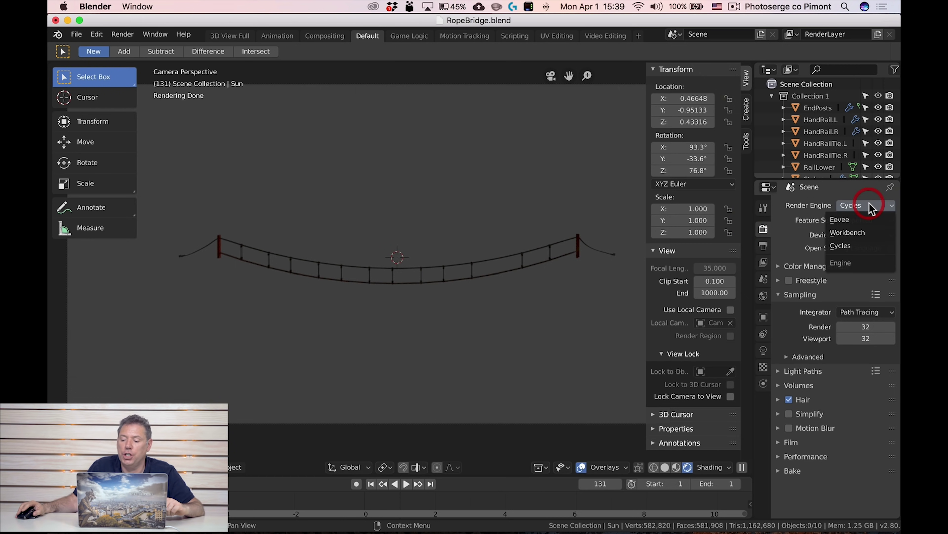
pyautogui.click(867, 219)
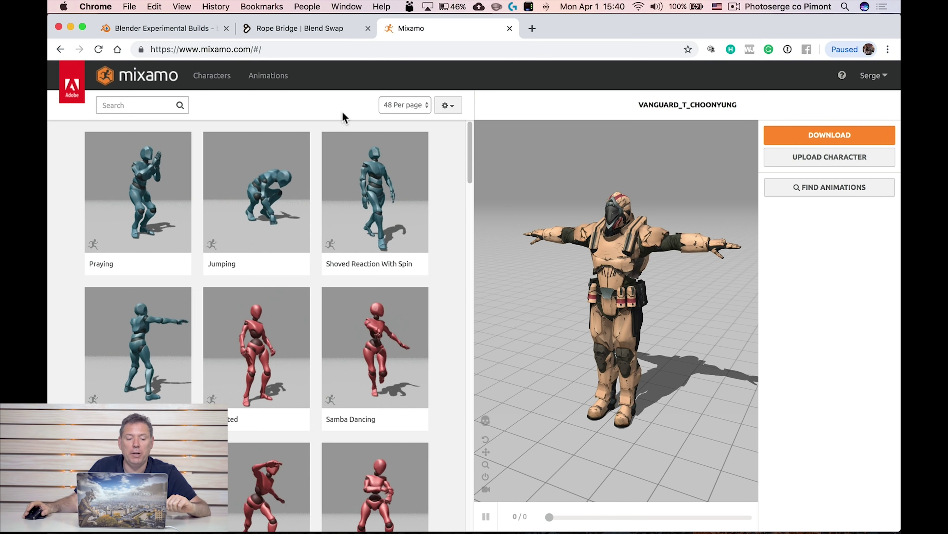
# Try the Mutant character, then load Akai E Espiritu as the active Mixamo character.
pyautogui.click(223, 76)
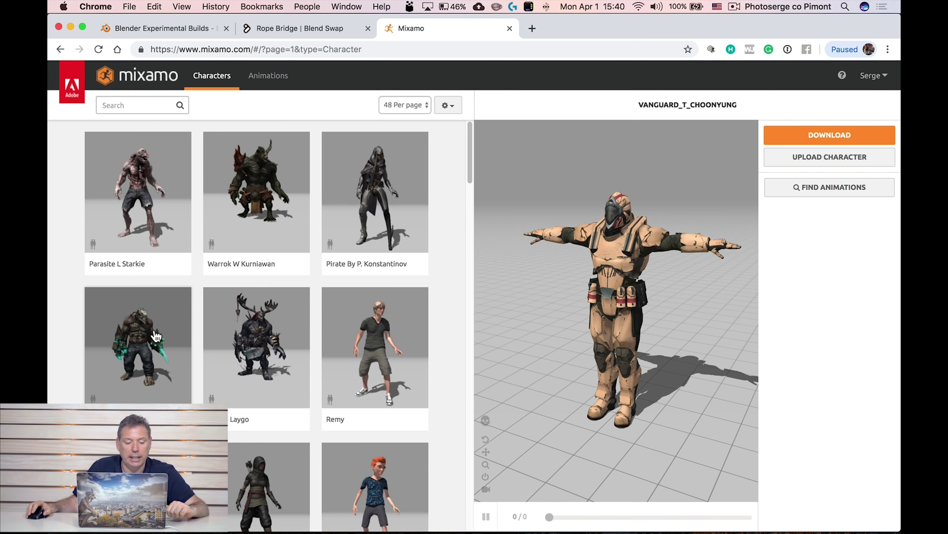
pyautogui.click(158, 338)
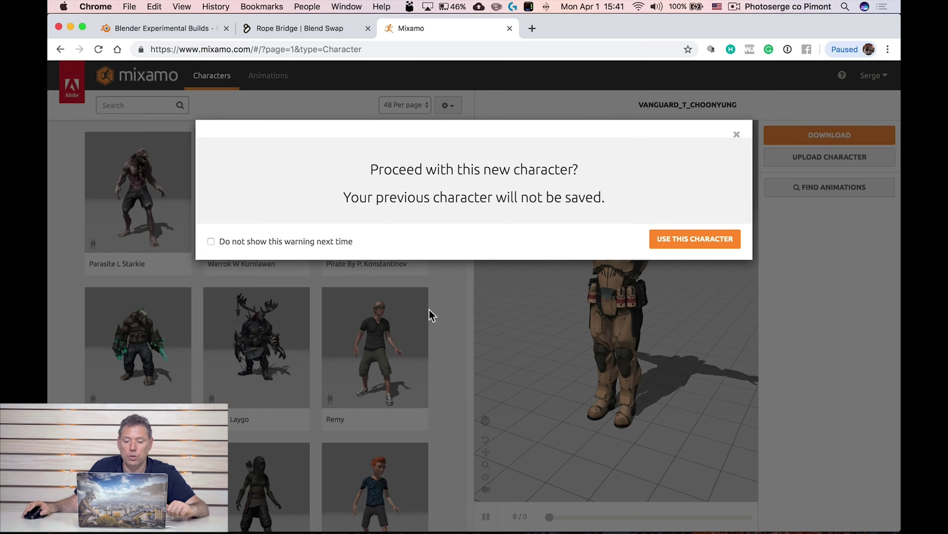
pyautogui.click(690, 243)
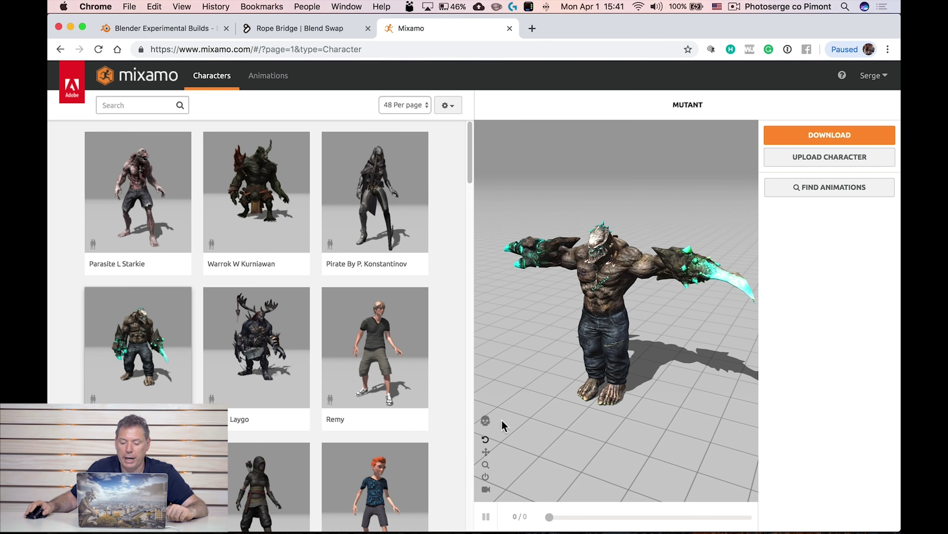
pyautogui.click(485, 439)
pyautogui.moveTo(583, 392); pyautogui.dragTo(547, 387)
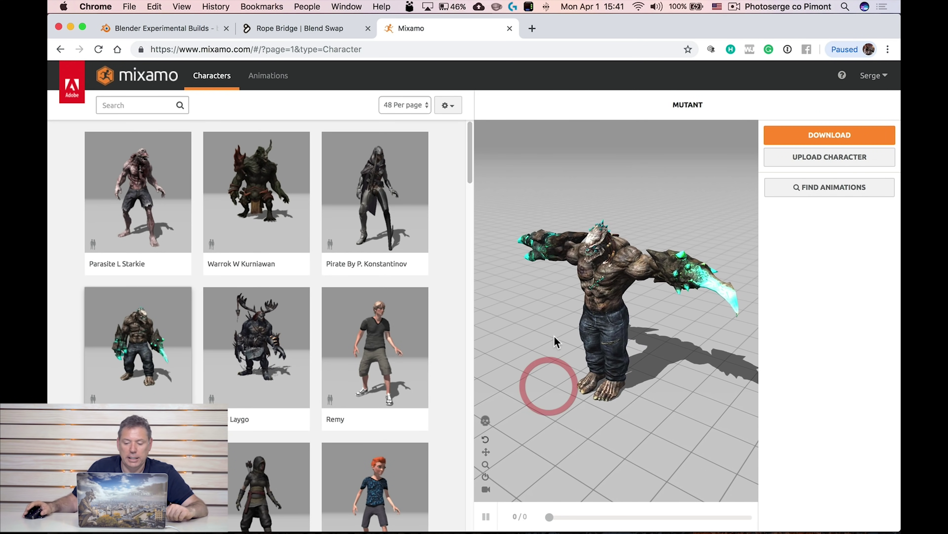
pyautogui.moveTo(469, 183); pyautogui.dragTo(470, 185)
pyautogui.click(277, 403)
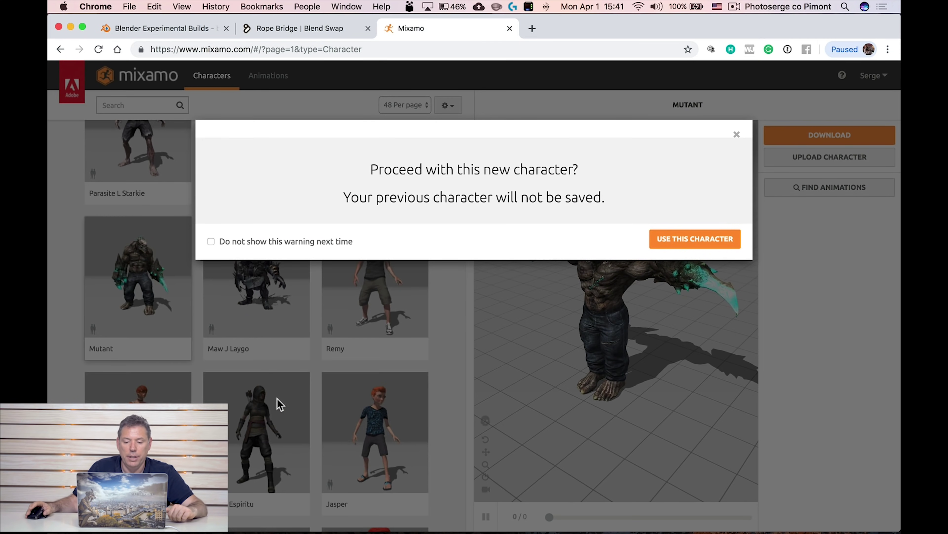
pyautogui.click(715, 244)
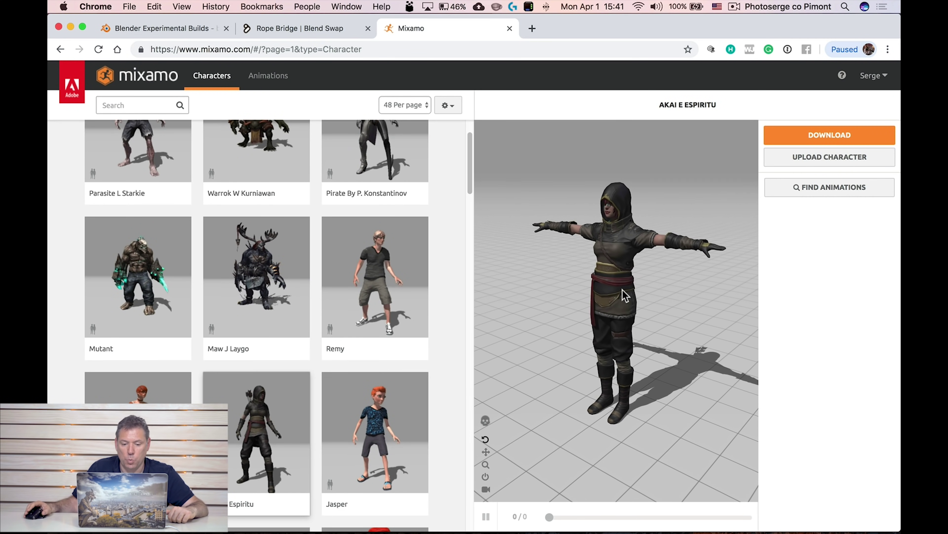
# Search animations for 'shooting' and apply Shooting Arrow to Akai E Espiritu.
pyautogui.click(276, 76)
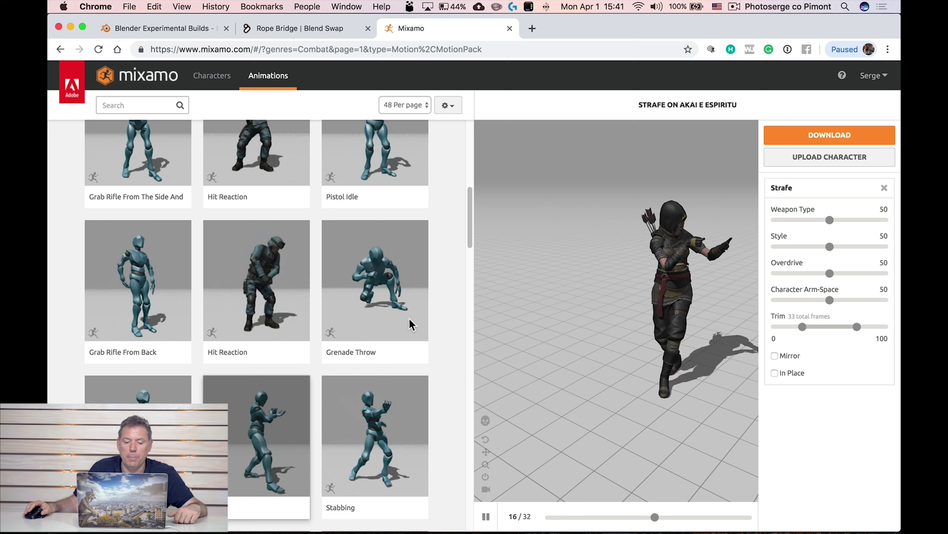
pyautogui.click(140, 105)
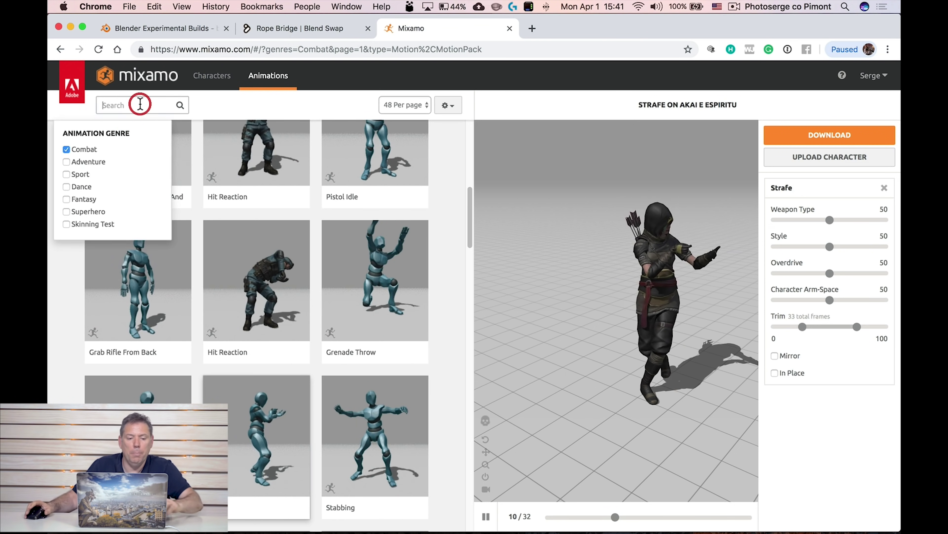
pyautogui.write('shooting')
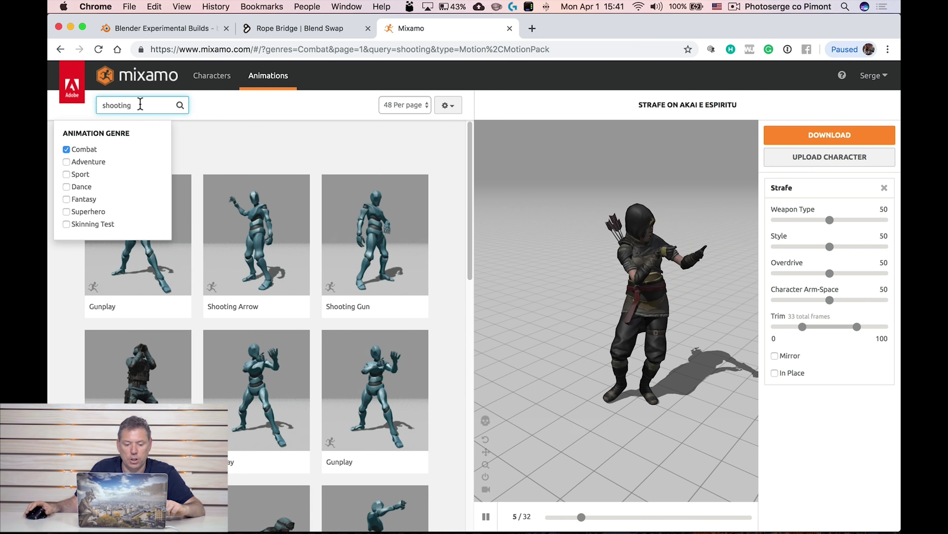
pyautogui.click(287, 241)
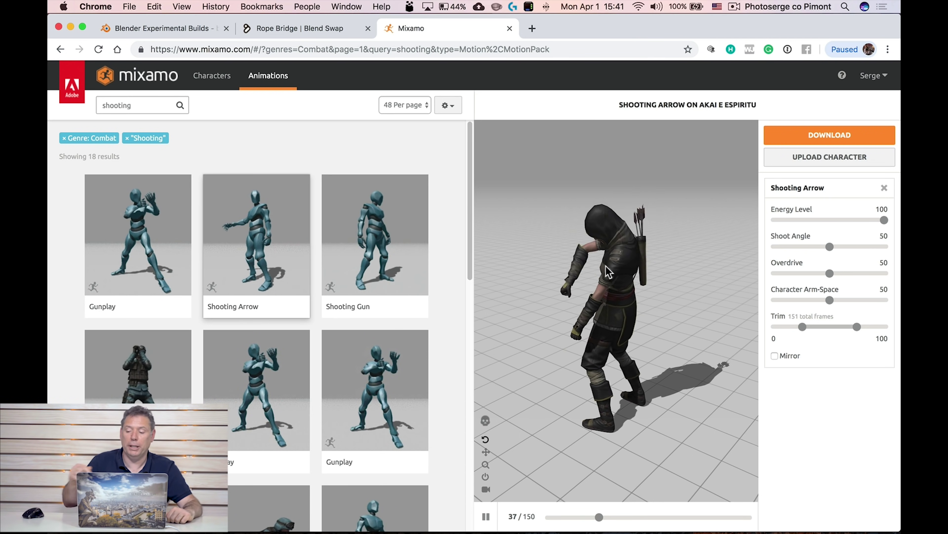
# Download the animation in Collada (.dae) format as Shooting Arrow.zip on the Desktop, then open the archive.
pyautogui.click(835, 137)
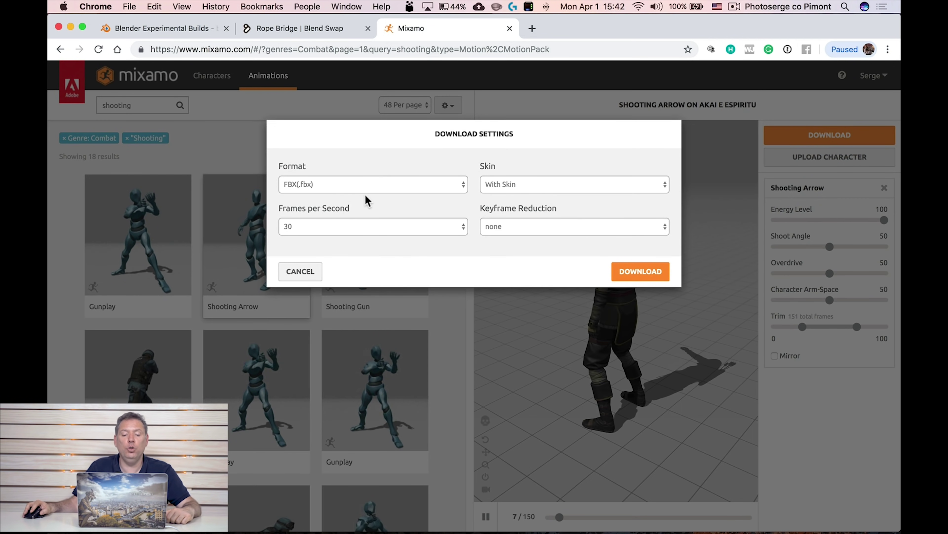
pyautogui.click(302, 190)
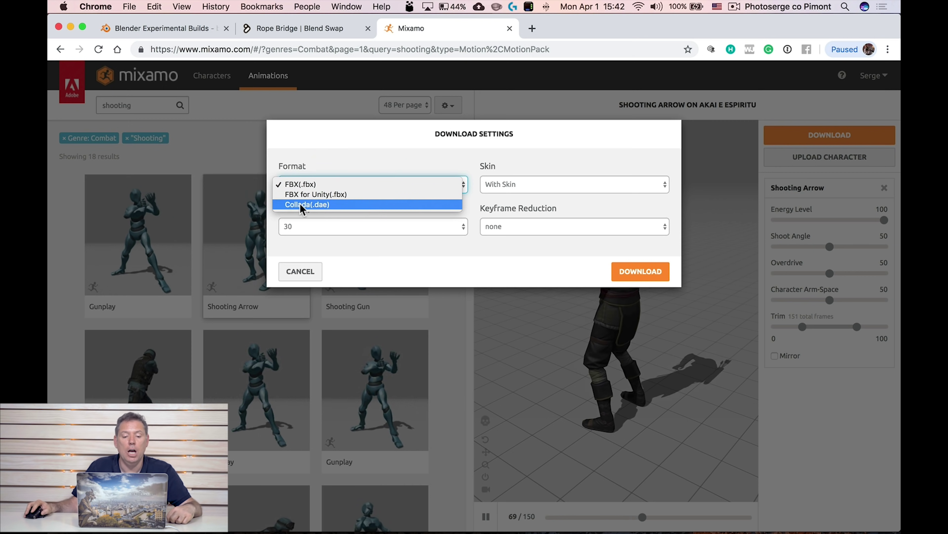
pyautogui.click(370, 204)
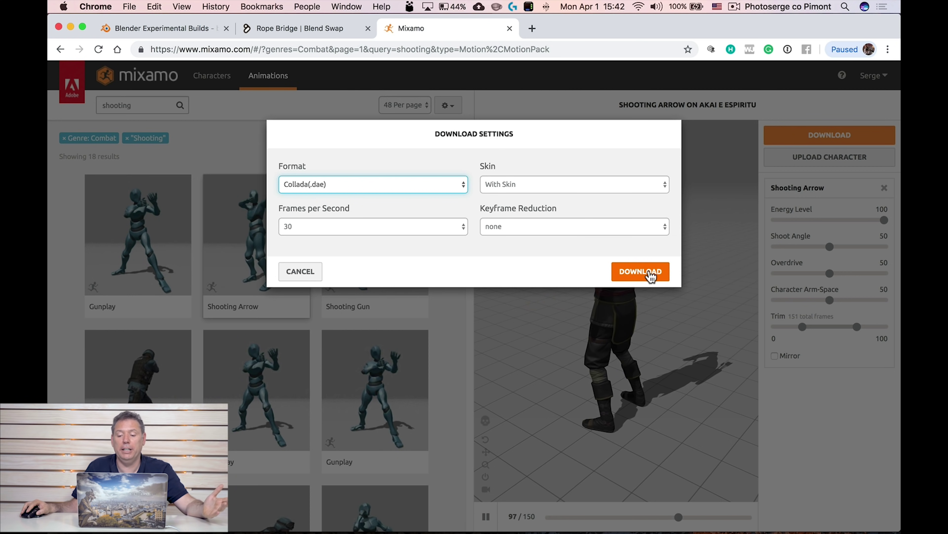
pyautogui.click(640, 272)
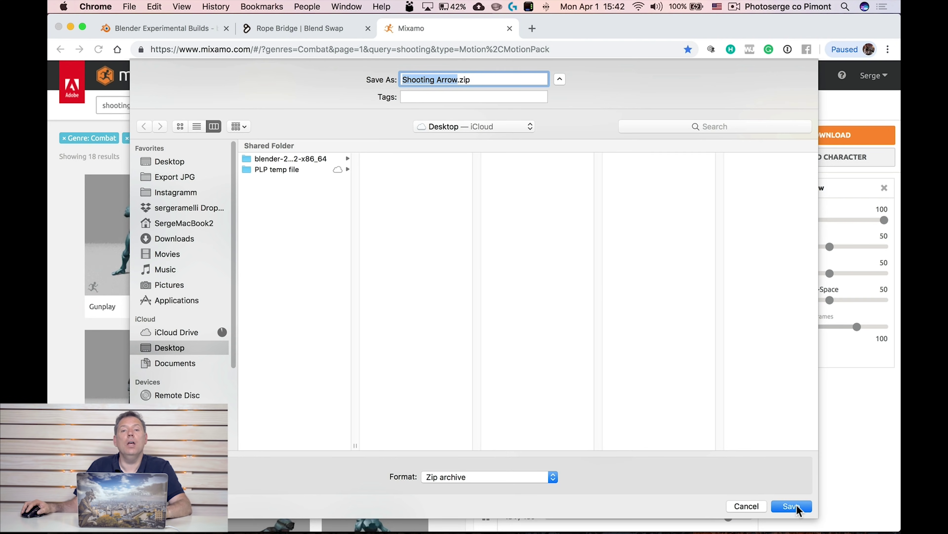
pyautogui.click(791, 506)
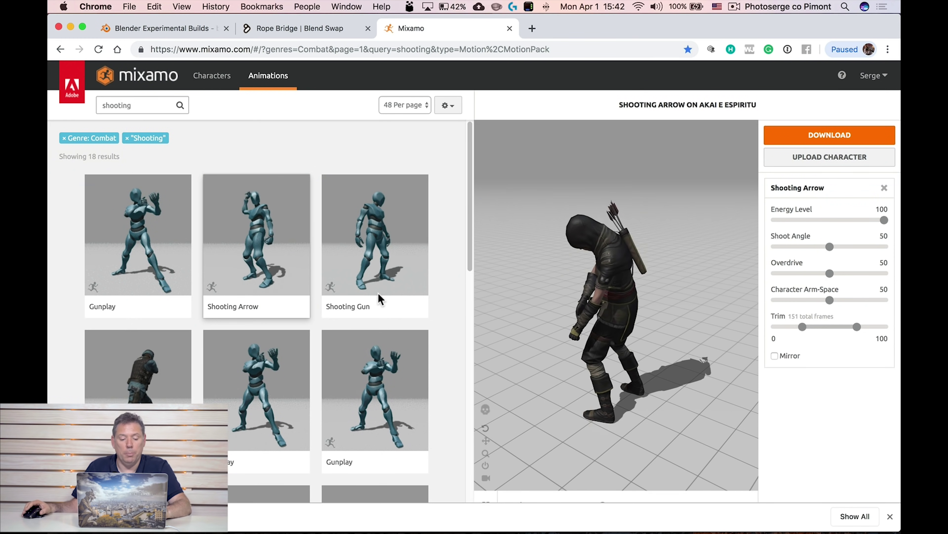
pyautogui.click(113, 516)
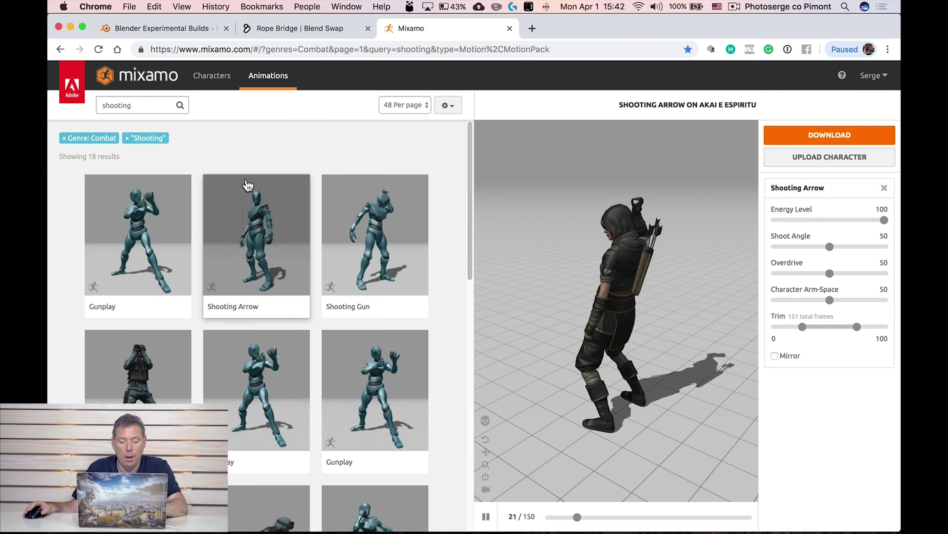
# Back in Blender, place the 3D cursor on the middle of the bridge deck.
pyautogui.press('super+Tab')
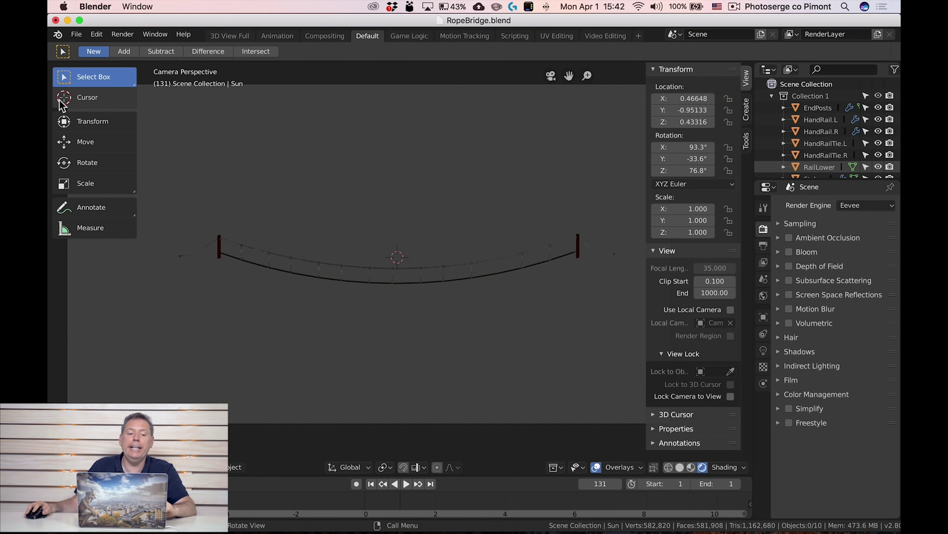
pyautogui.click(80, 97)
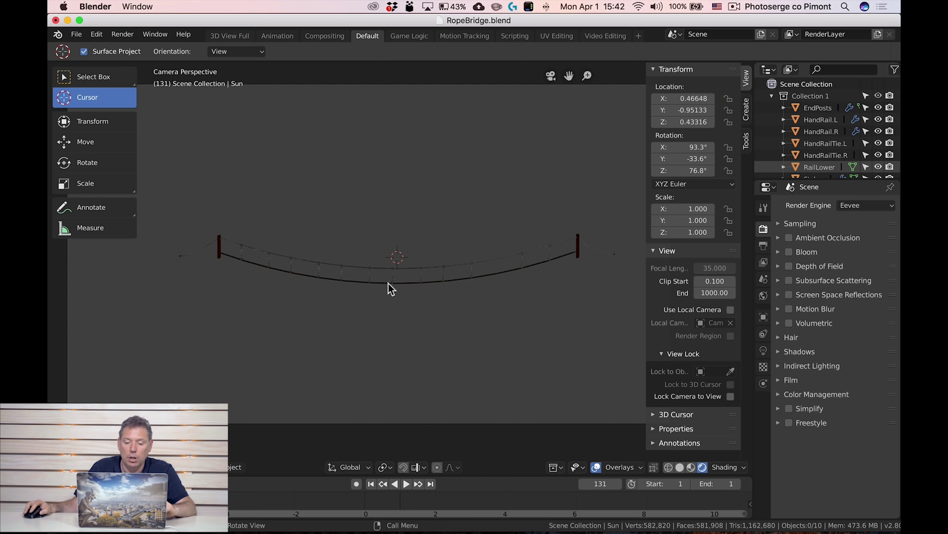
pyautogui.click(394, 279)
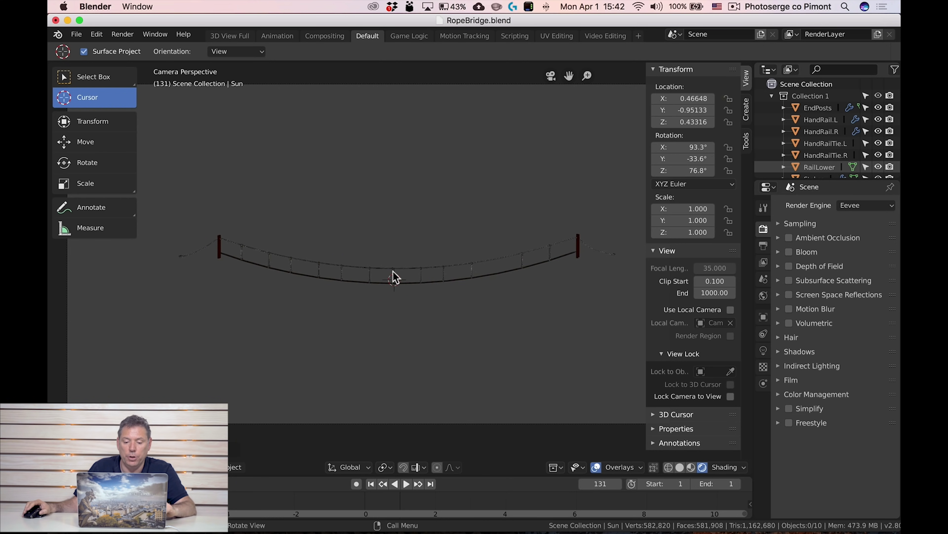
pyautogui.click(76, 34)
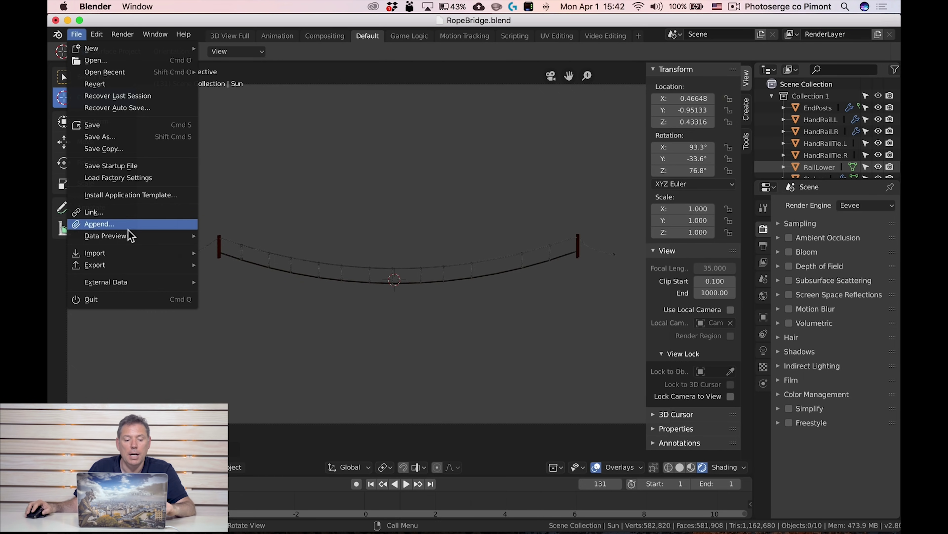
# Import Desktop > Shooting Arrow > Shooting Arrow.dae as a Collada file.
pyautogui.moveTo(129, 256)
pyautogui.click(271, 252)
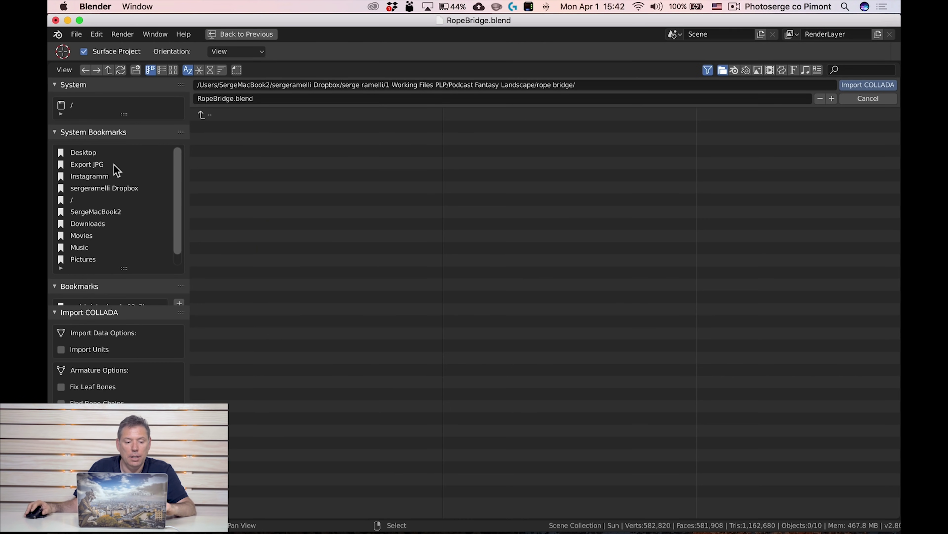
pyautogui.click(82, 153)
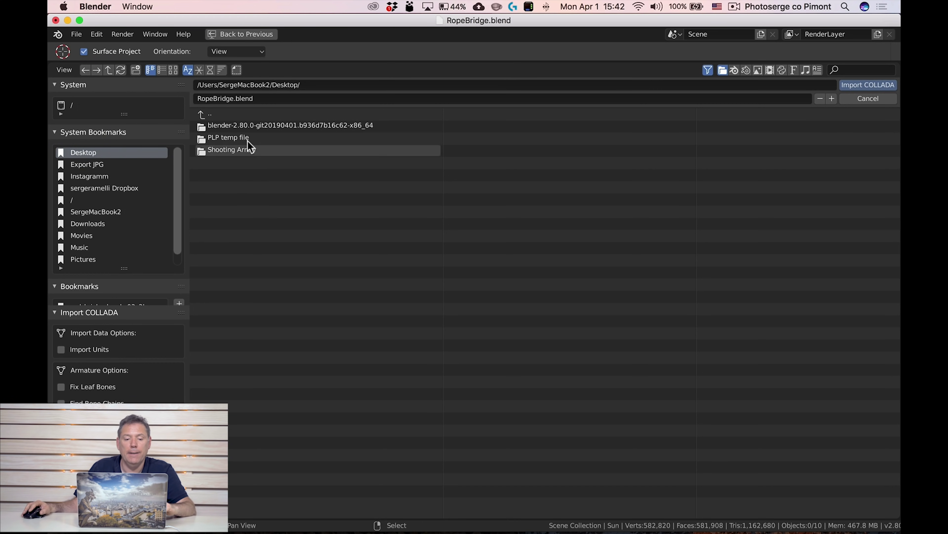
pyautogui.click(224, 153)
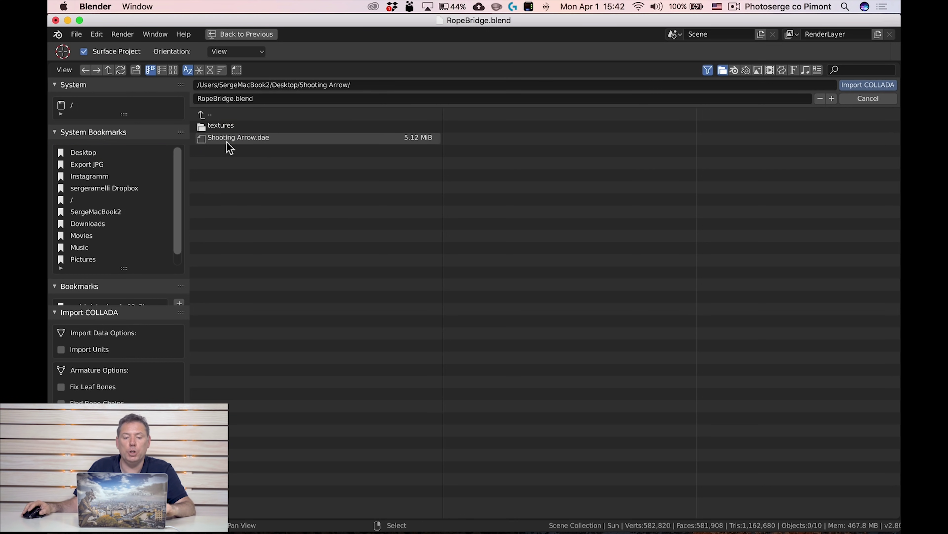
pyautogui.click(258, 139)
pyautogui.click(883, 84)
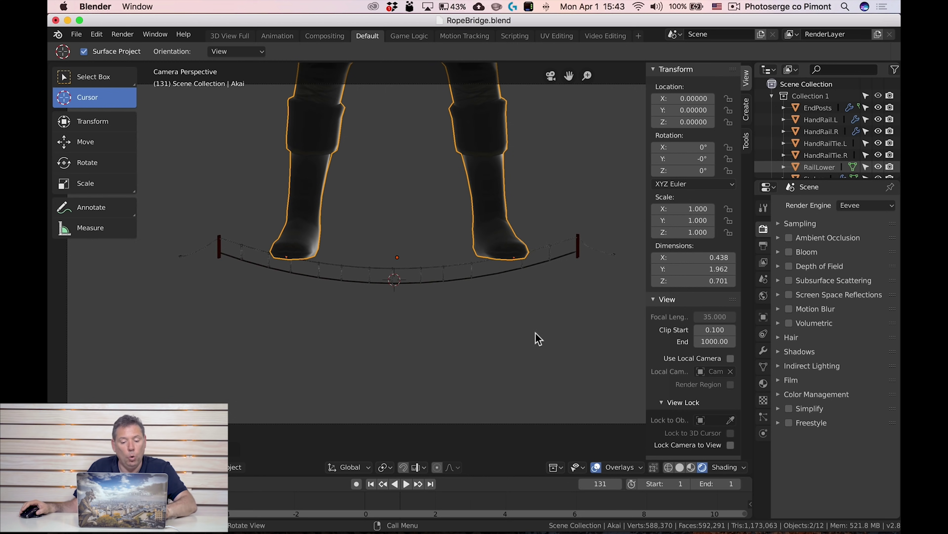
# Scale the huge imported character down and move it right of centre on the bridge deck.
pyautogui.press('s')
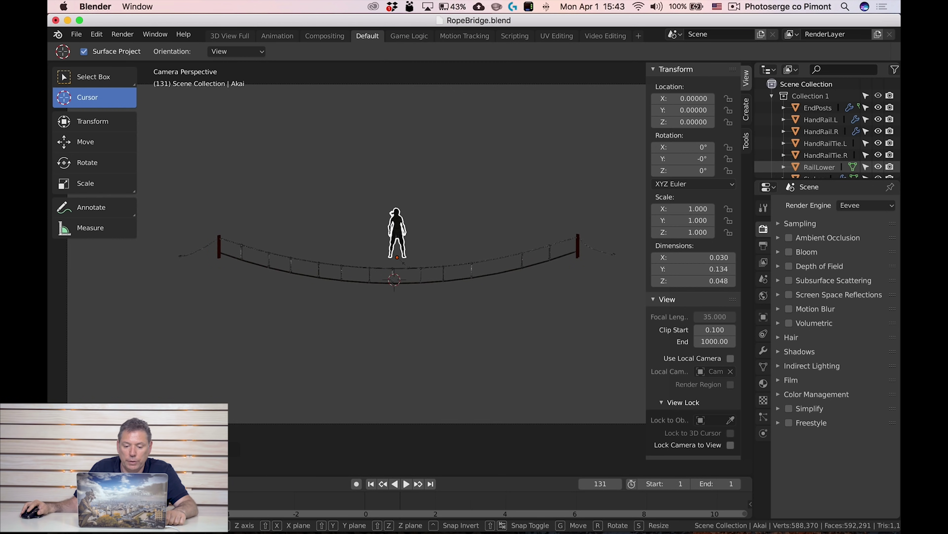
pyautogui.click(407, 266)
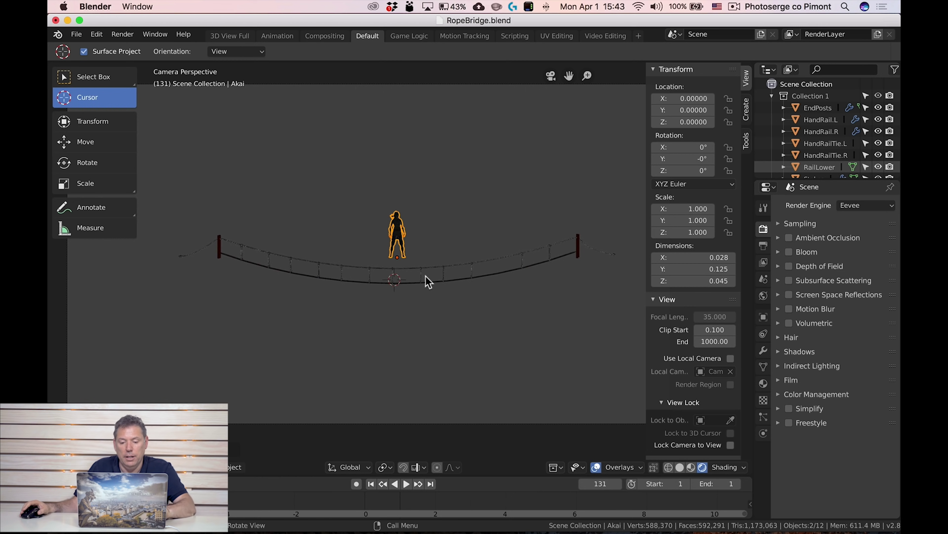
pyautogui.press('g')
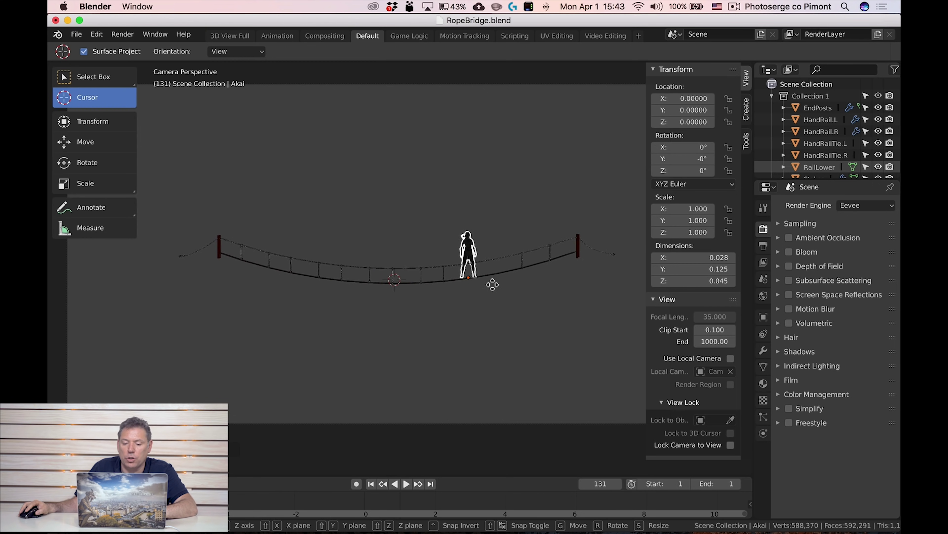
pyautogui.click(492, 287)
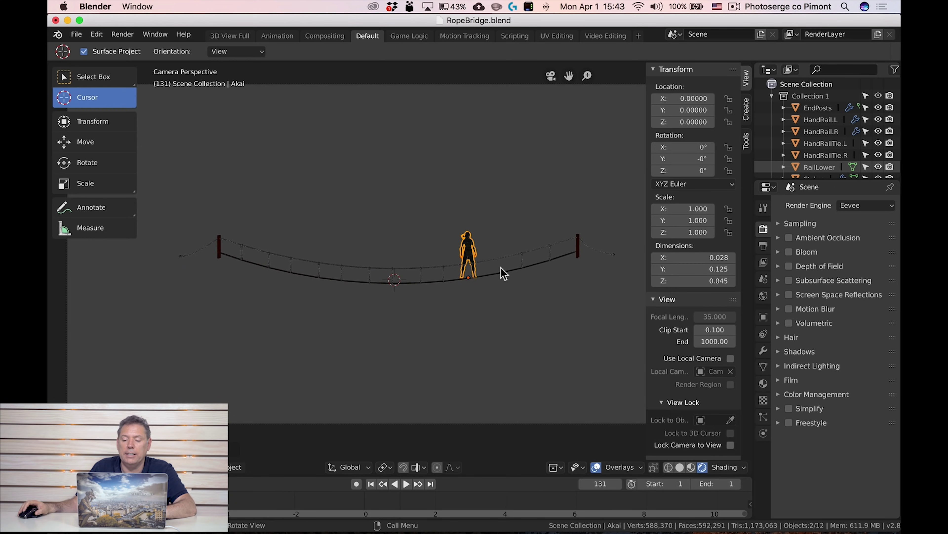
# Zoom to the character, shrink it to about 0.75, and begin turning it around Z.
pyautogui.scroll(3, 500, 267)
pyautogui.scroll(10, 522, 276)
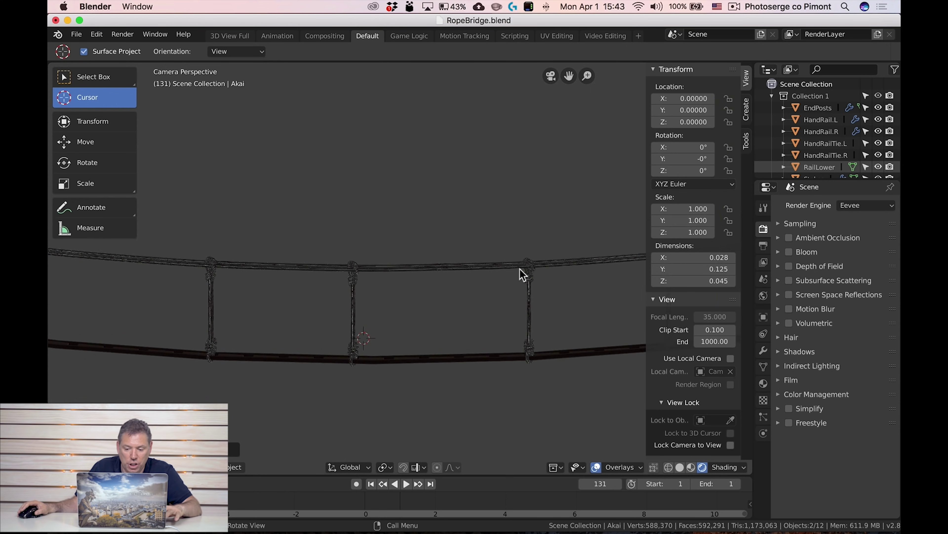
pyautogui.keyDown('shift'); pyautogui.moveTo(422, 275); pyautogui.dragTo(187, 266, button='middle'); pyautogui.keyUp('shift')
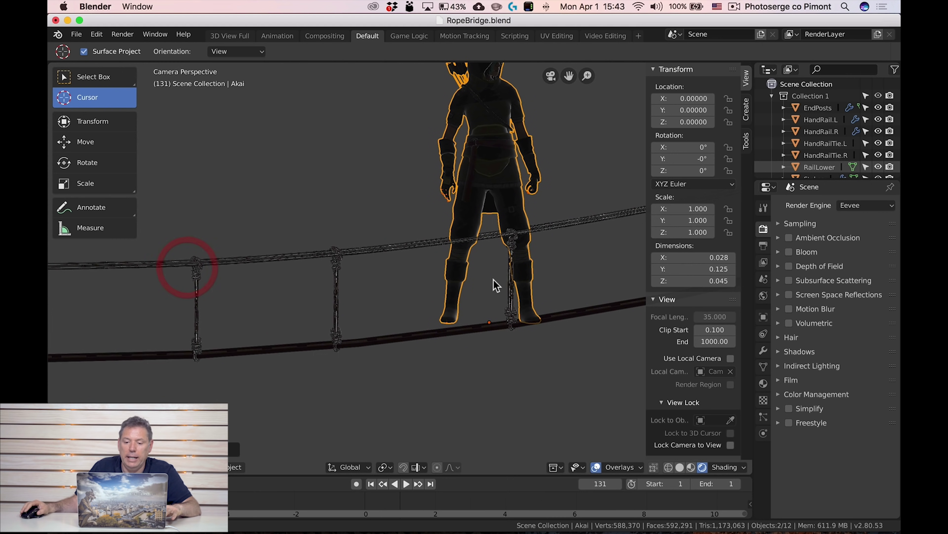
pyautogui.keyDown('shift'); pyautogui.moveTo(462, 277); pyautogui.dragTo(451, 285, button='middle'); pyautogui.keyUp('shift')
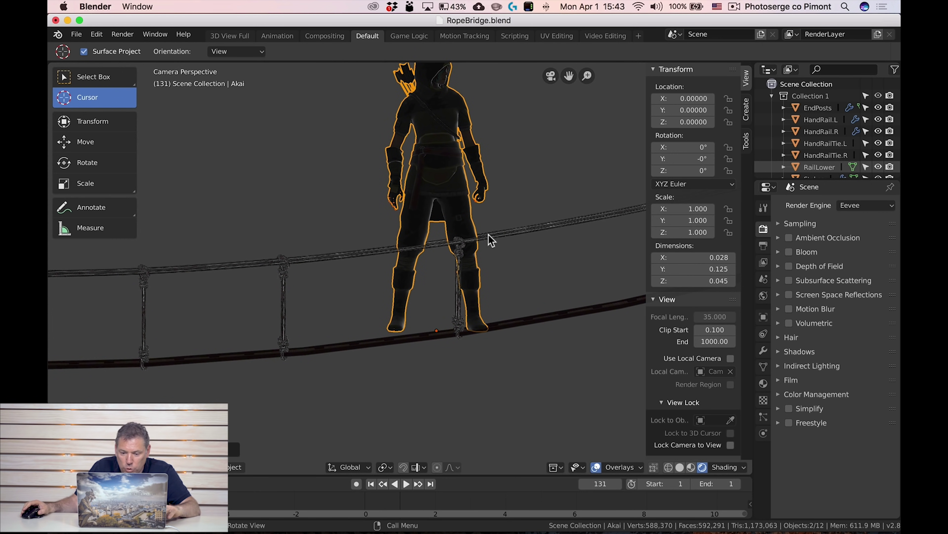
pyautogui.press('s')
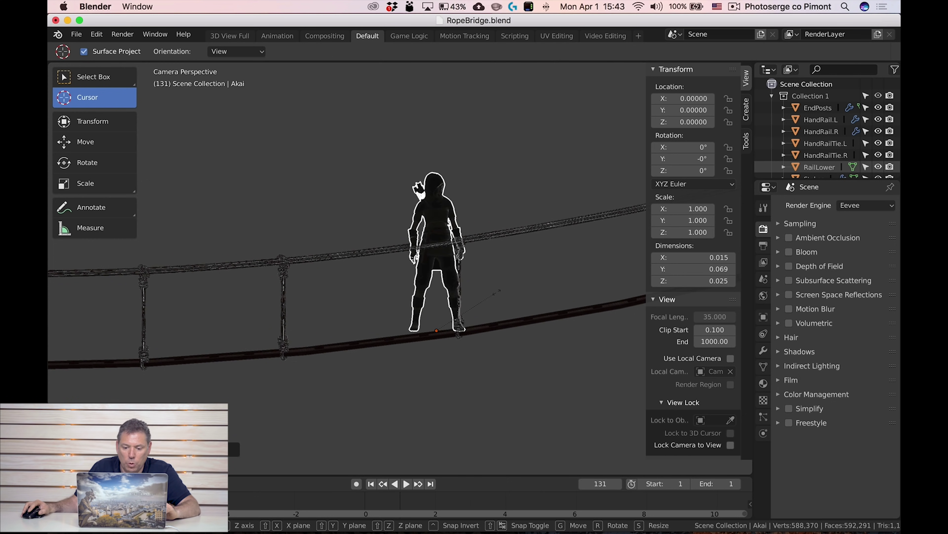
pyautogui.click(506, 295)
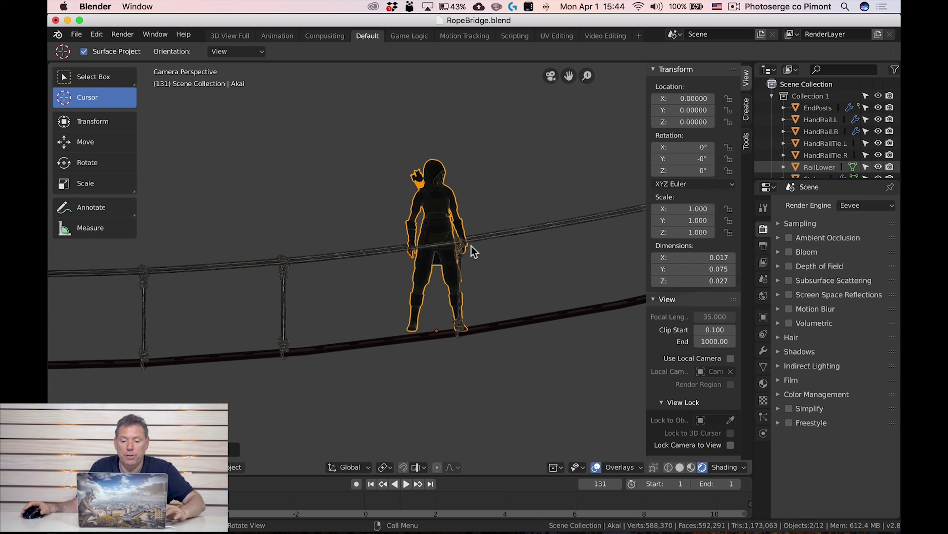
pyautogui.press('s')
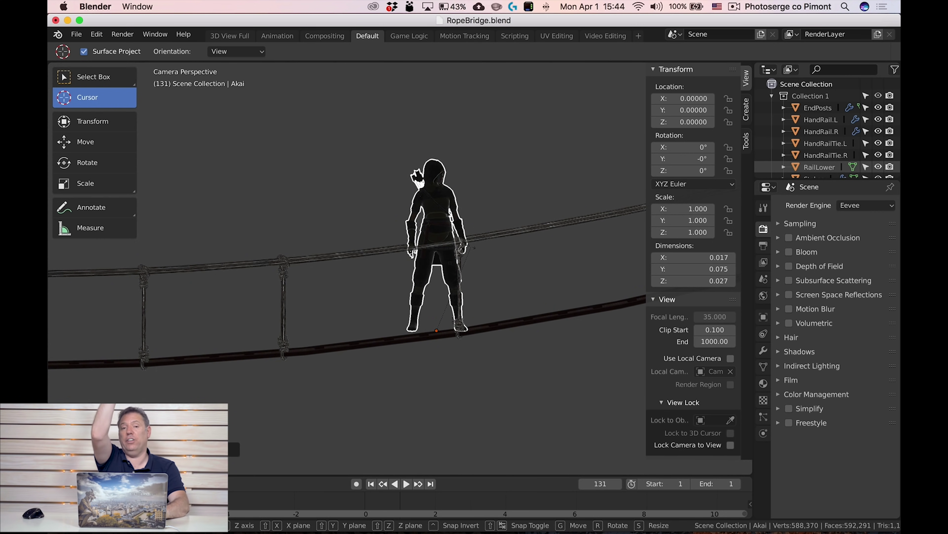
pyautogui.press('z')
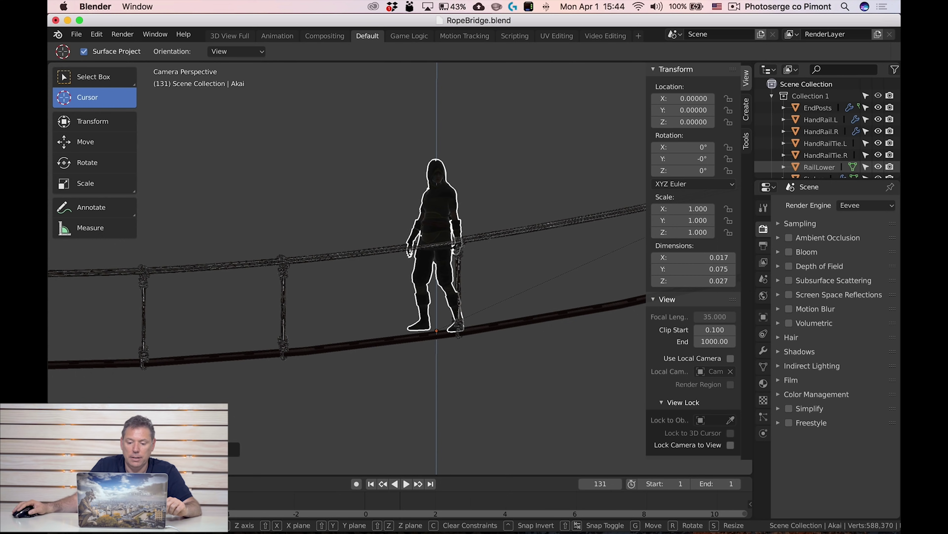
# Confirm the archer's facing, then play the animation and pause it at frame 61.
pyautogui.click(503, 182)
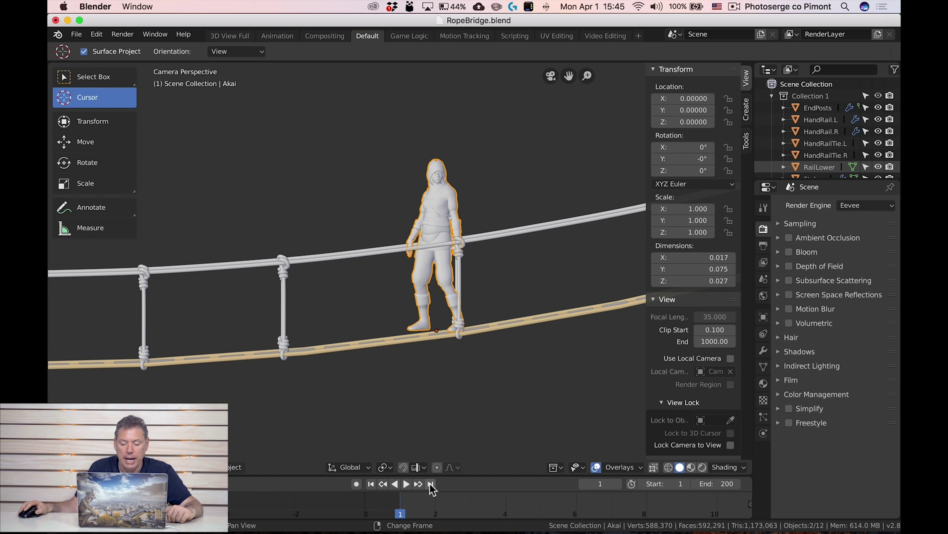
pyautogui.click(407, 484)
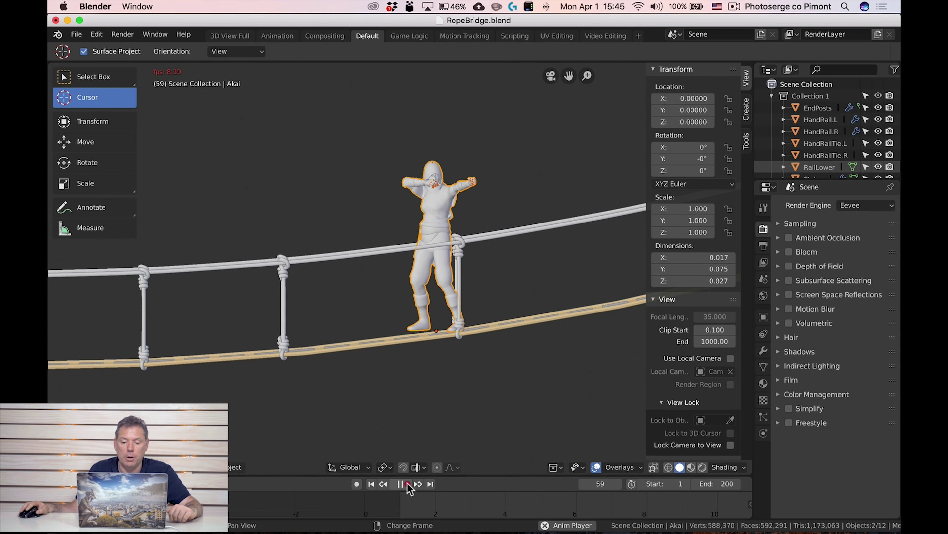
pyautogui.click(408, 484)
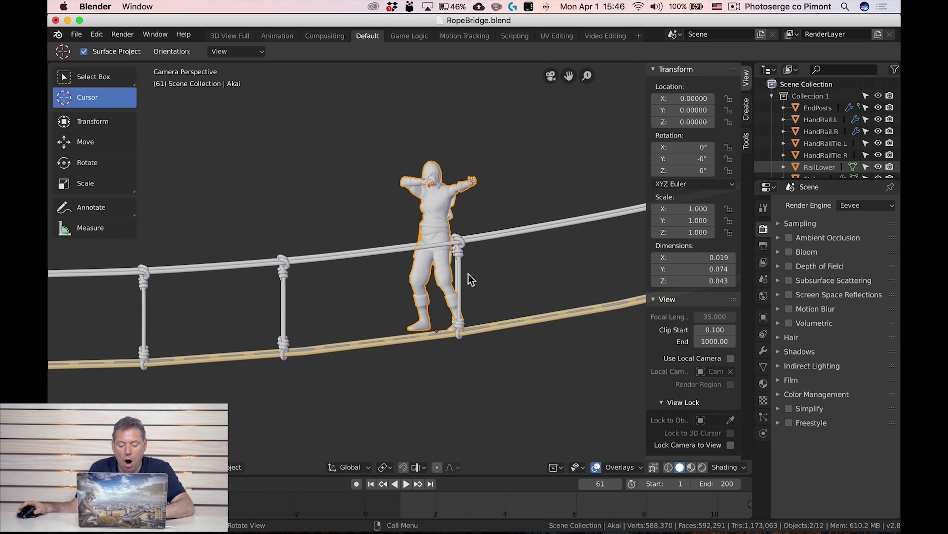
# Turn the archer twice around the Z axis to its final facing direction.
pyautogui.press('s')
pyautogui.press('z')
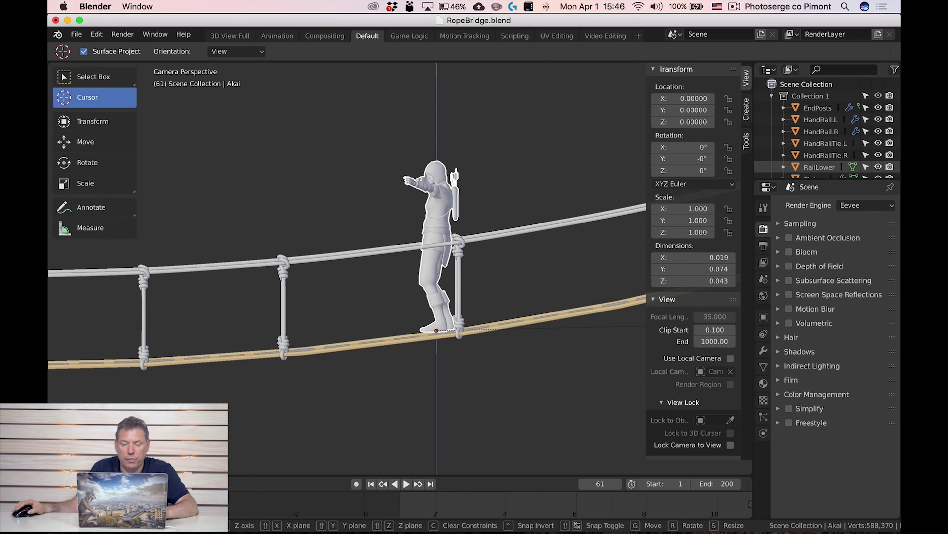
pyautogui.click(440, 338)
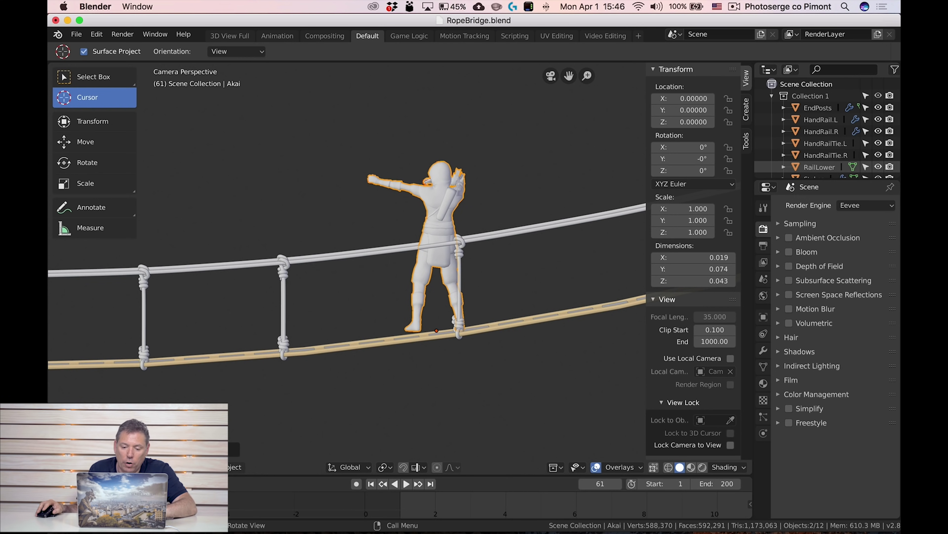
pyautogui.press('r')
pyautogui.press('z')
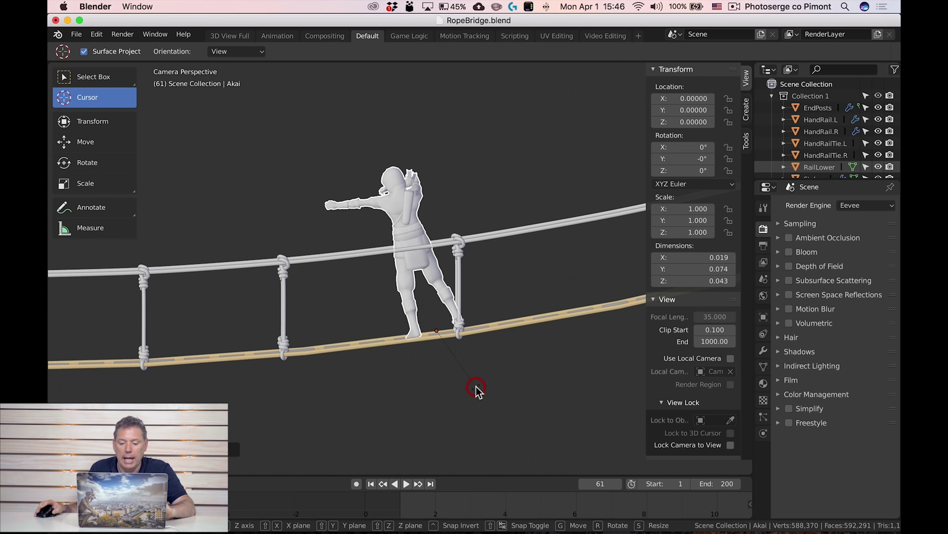
pyautogui.click(477, 388)
# Reframe the camera shot so the rope bridge and archer fill the view at frame 61.
pyautogui.scroll(-5, 493, 371)
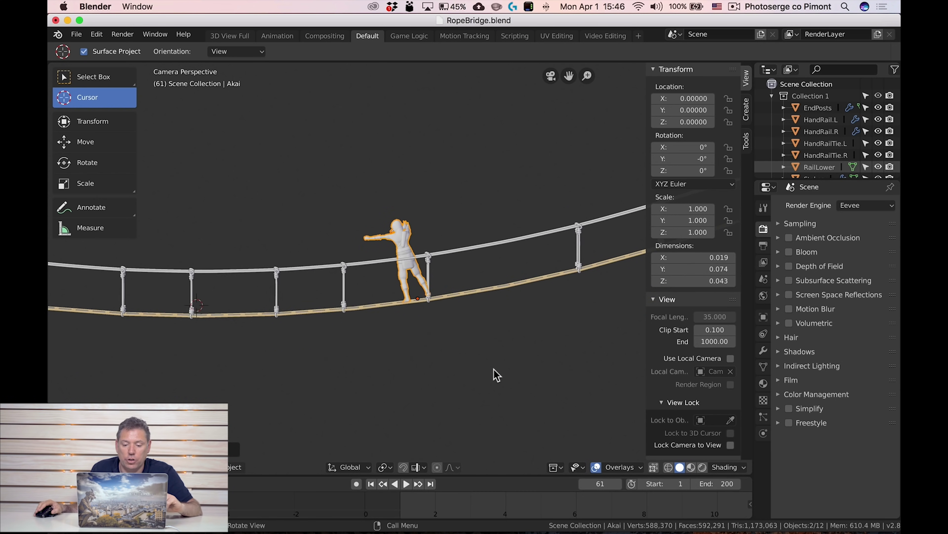
pyautogui.scroll(-4, 494, 368)
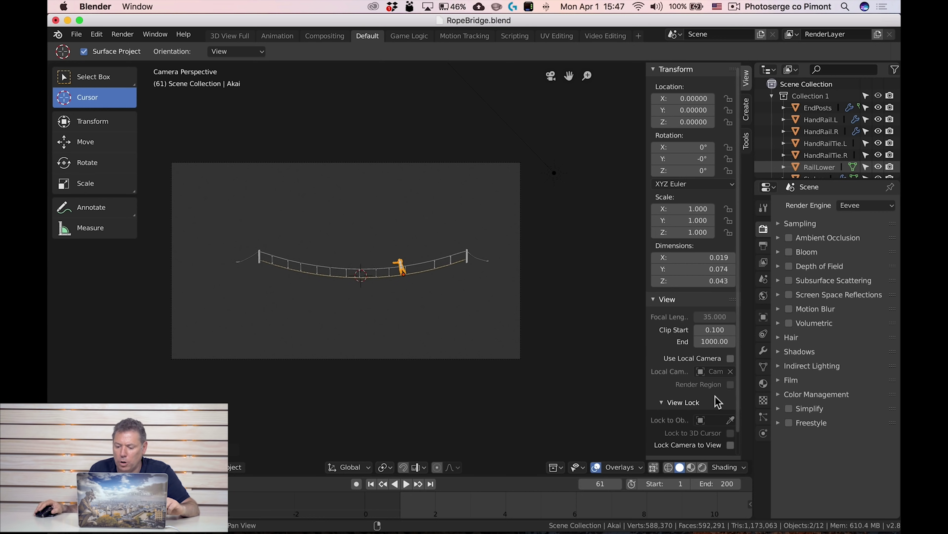
pyautogui.scroll(-1, 717, 400)
pyautogui.scroll(-1, 717, 402)
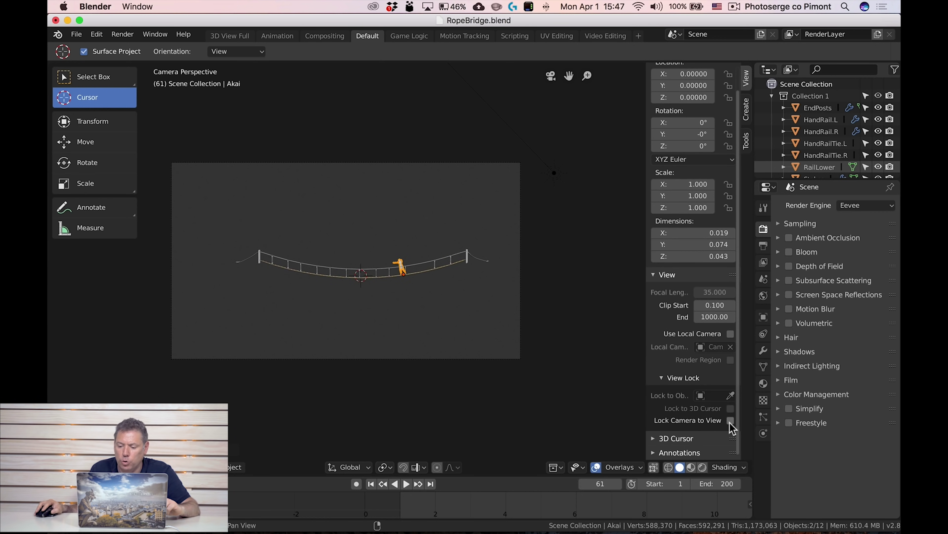
pyautogui.scroll(2, 572, 315)
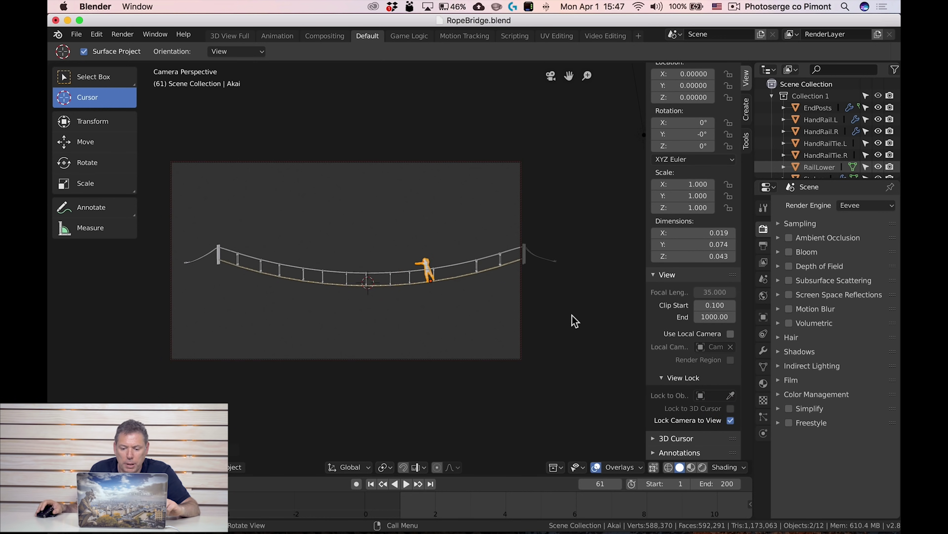
pyautogui.scroll(-1, 572, 314)
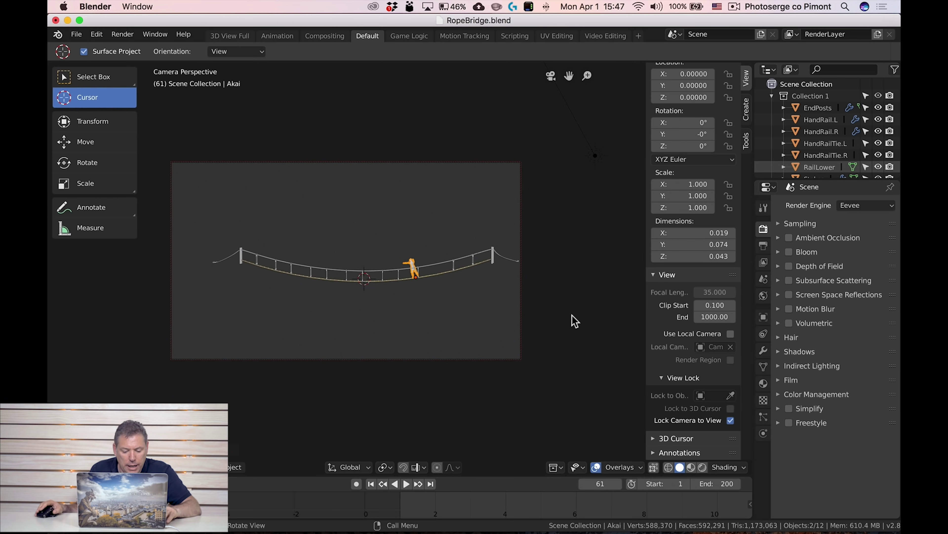
pyautogui.keyDown('shift'); pyautogui.moveTo(483, 322); pyautogui.dragTo(461, 323, button='middle'); pyautogui.keyUp('shift')
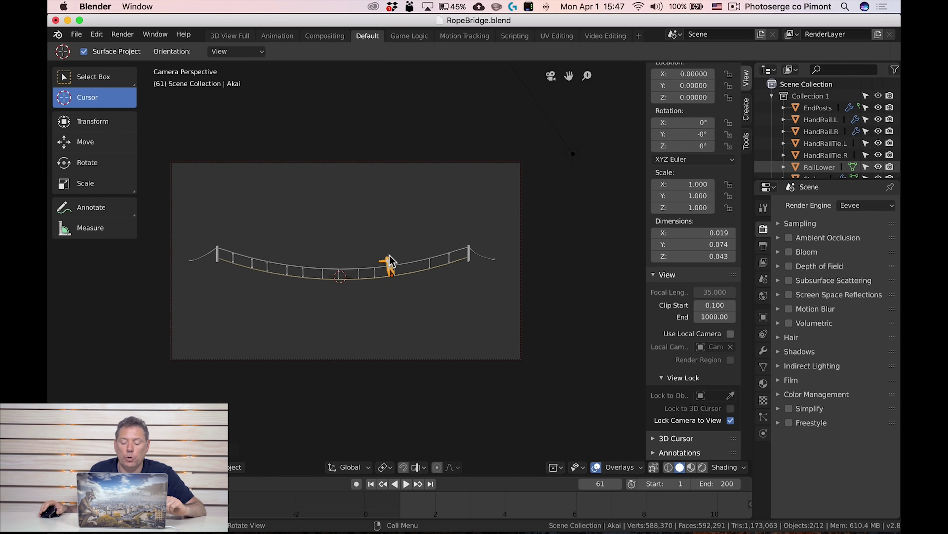
pyautogui.click(703, 467)
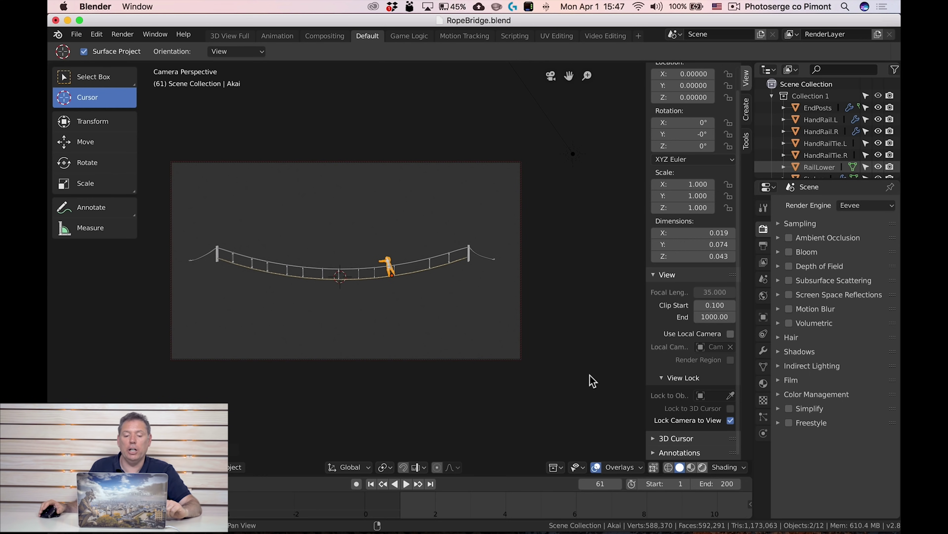
pyautogui.click(730, 421)
pyautogui.scroll(3, 530, 307)
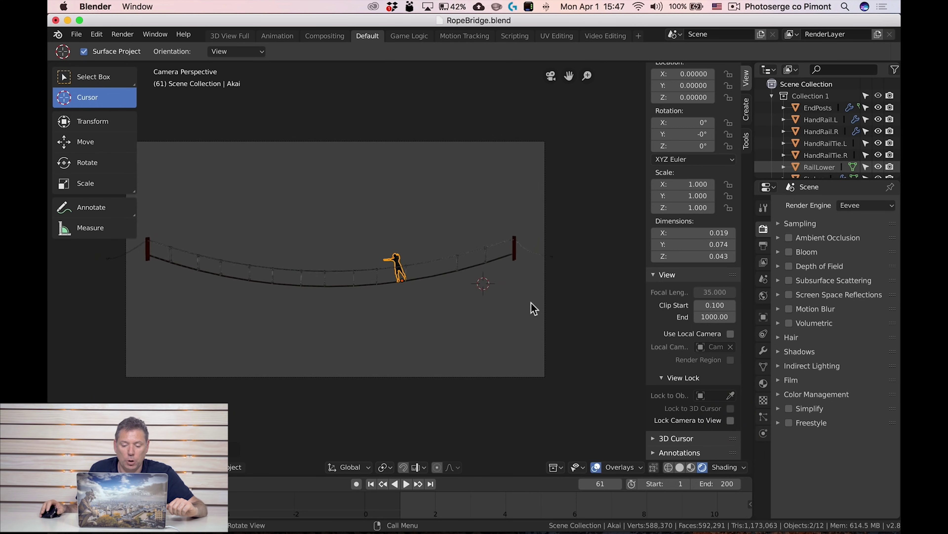
pyautogui.scroll(2, 517, 296)
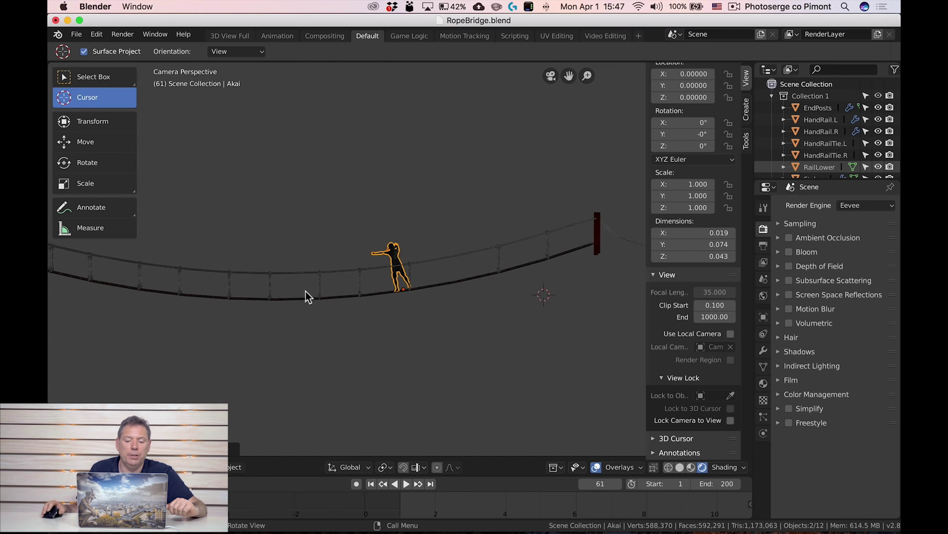
pyautogui.scroll(-2, 566, 300)
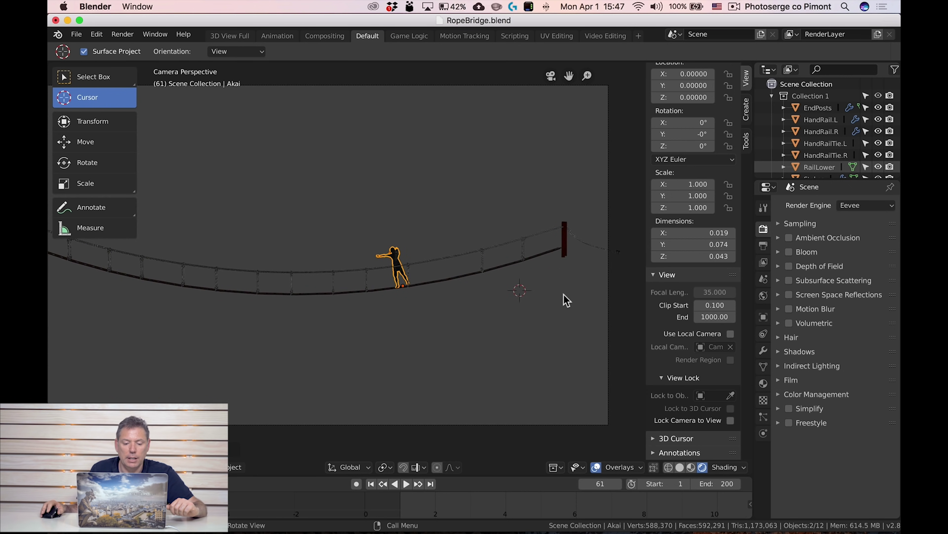
pyautogui.scroll(-1, 493, 306)
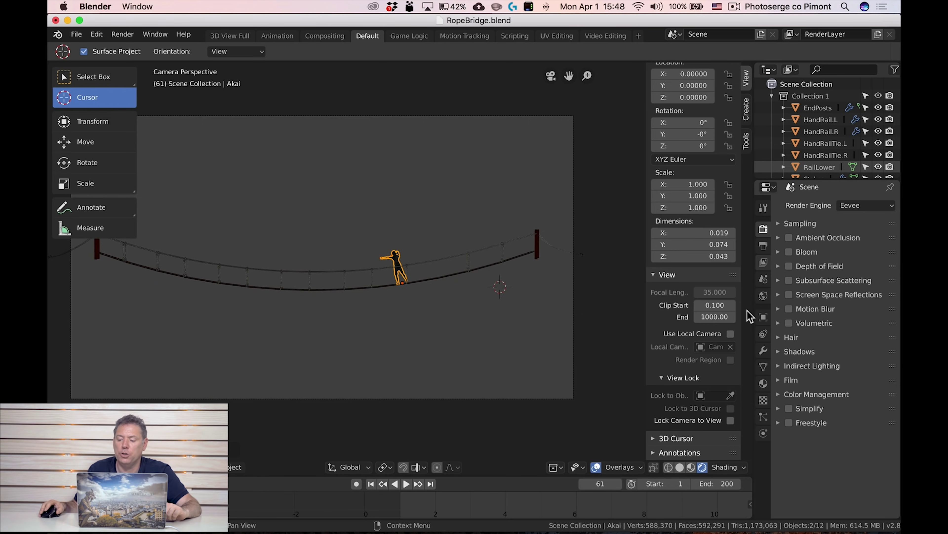
# Set the Film background to Transparent in Render properties.
pyautogui.click(775, 381)
pyautogui.click(777, 381)
pyautogui.click(779, 382)
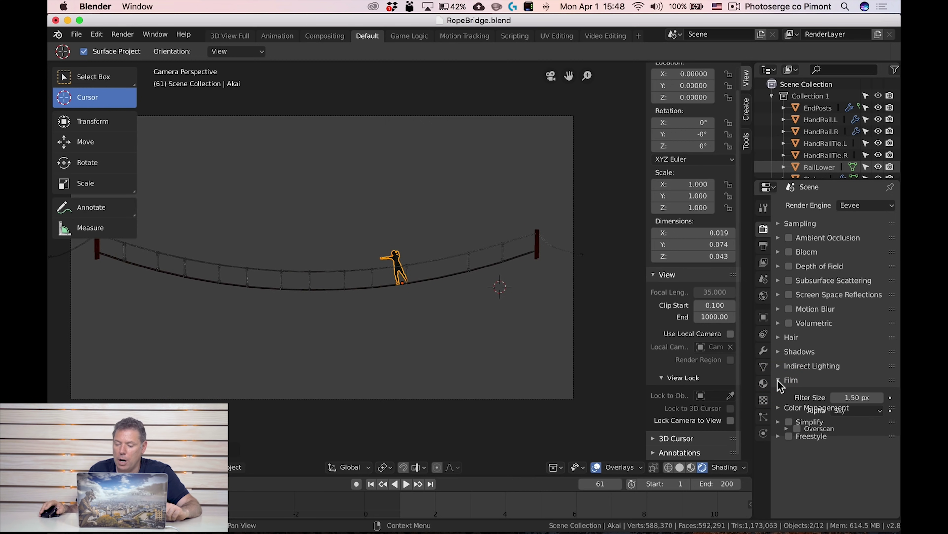
pyautogui.click(863, 414)
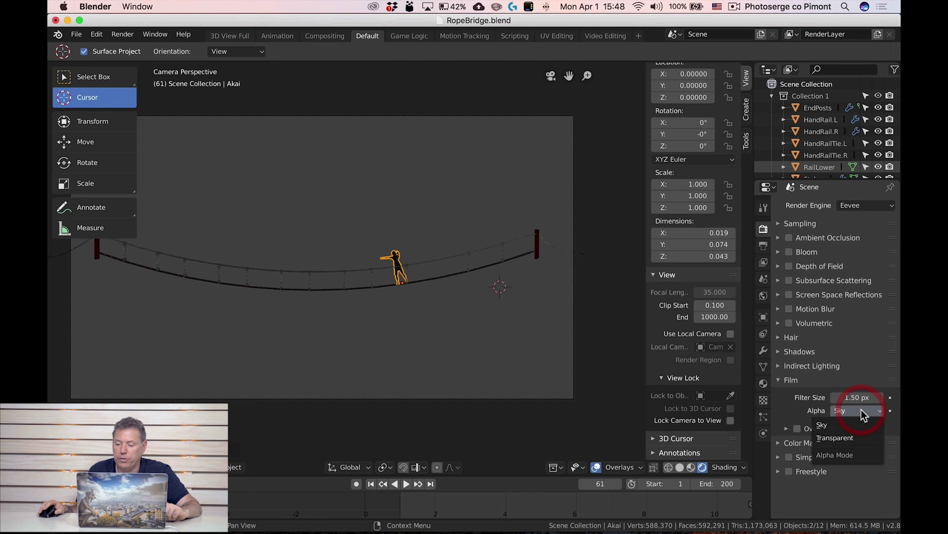
pyautogui.click(856, 438)
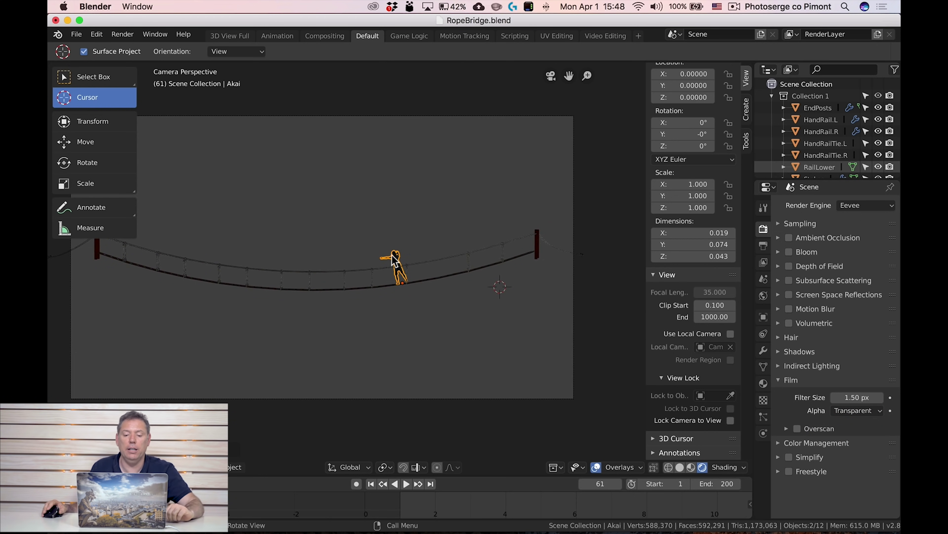
# Raise the output Resolution % from 50 to 200 for the 1920×1080 frame.
pyautogui.click(764, 245)
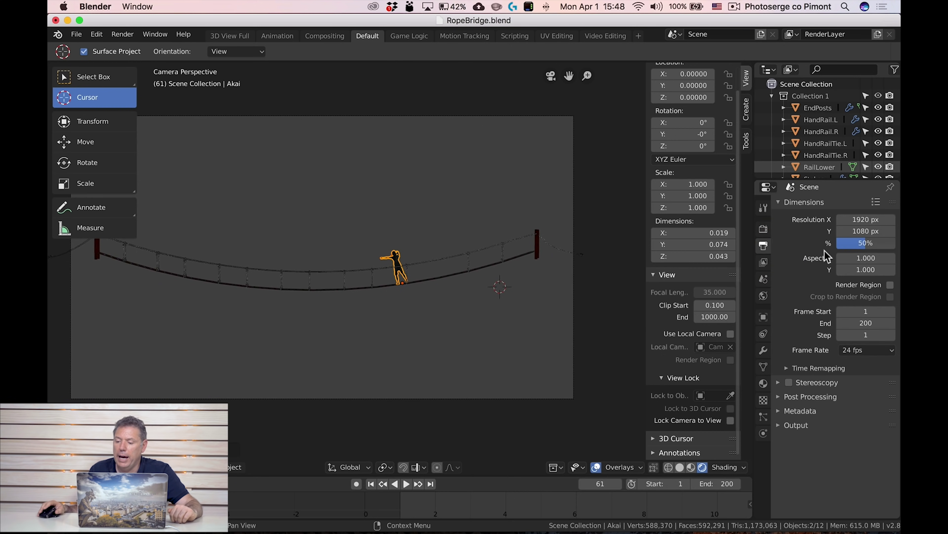
pyautogui.click(872, 245)
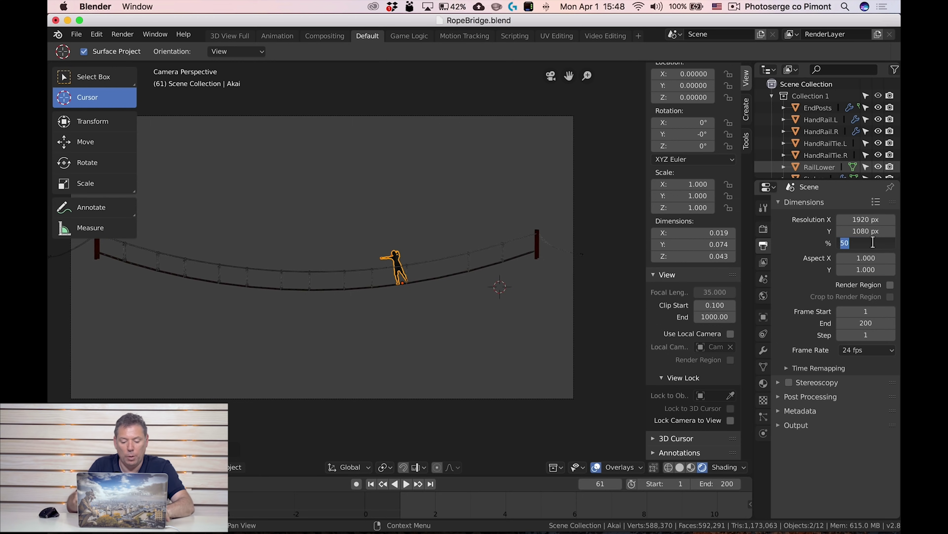
pyautogui.press('Return')
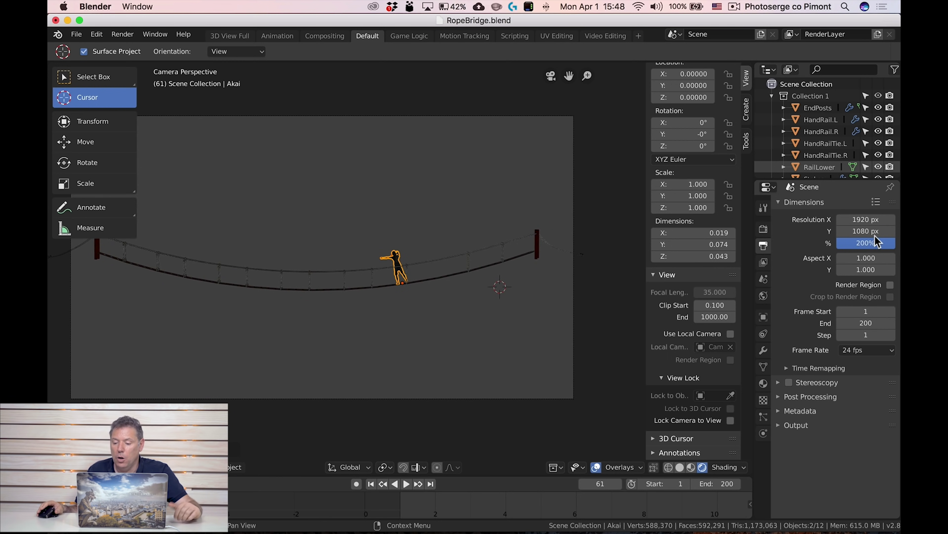
pyautogui.click(764, 229)
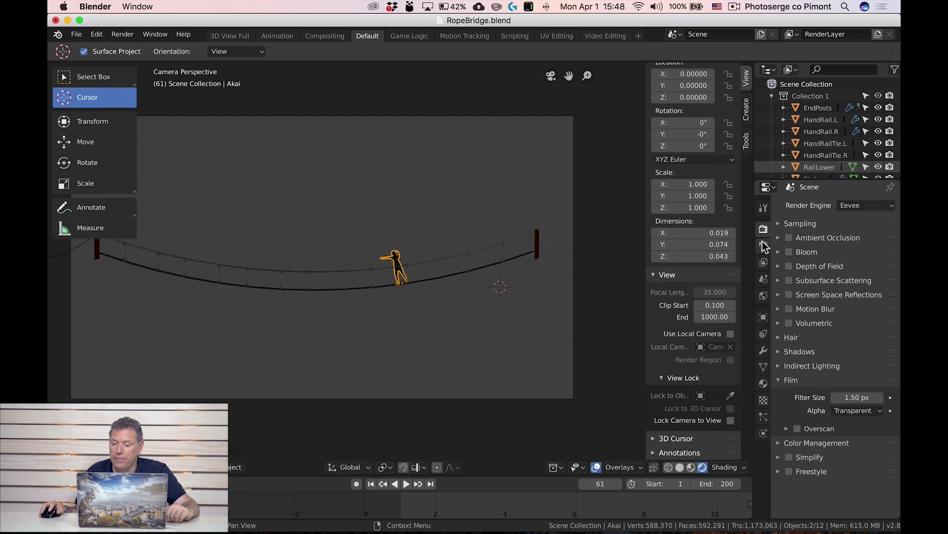
pyautogui.click(763, 245)
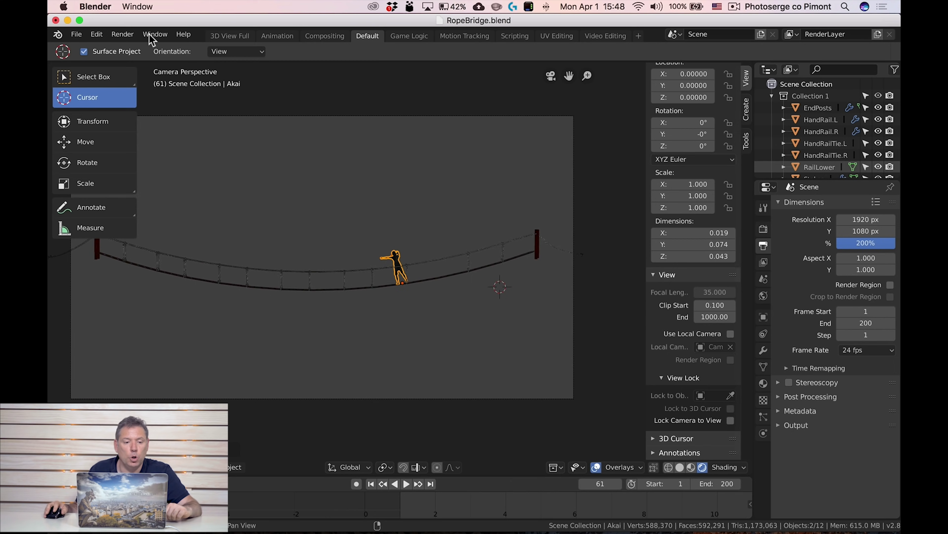
# Render frame 61 with Render Image and display it as Color and Alpha, keeping the Composite pass.
pyautogui.click(130, 36)
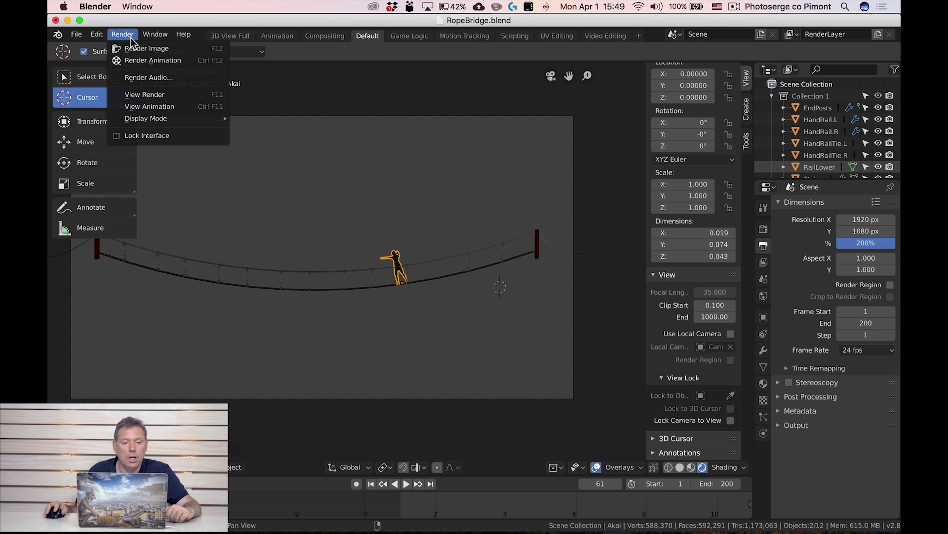
pyautogui.click(136, 50)
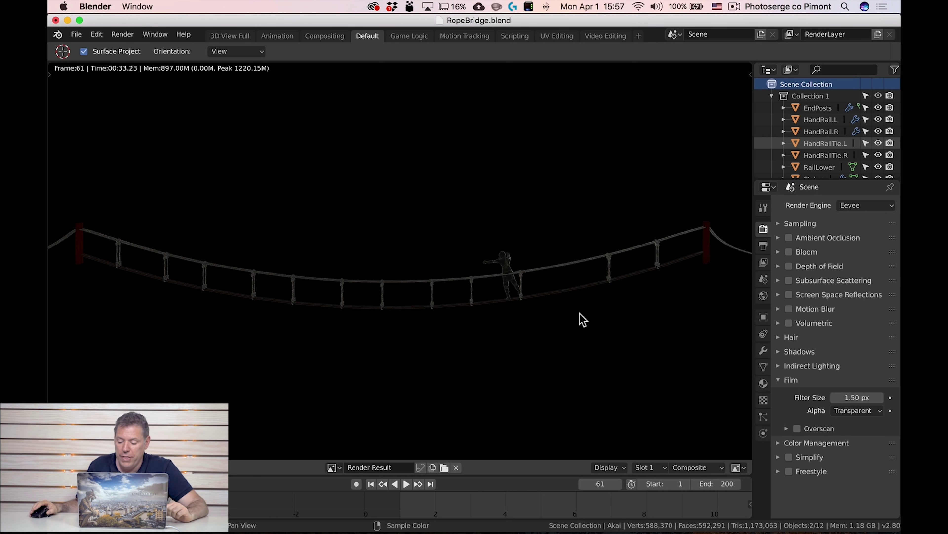
pyautogui.click(697, 468)
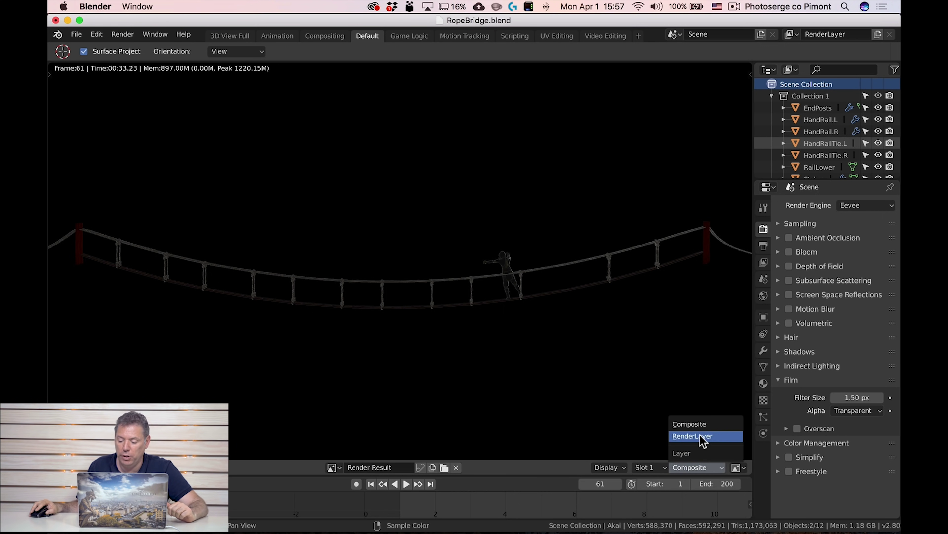
pyautogui.click(695, 423)
pyautogui.click(743, 468)
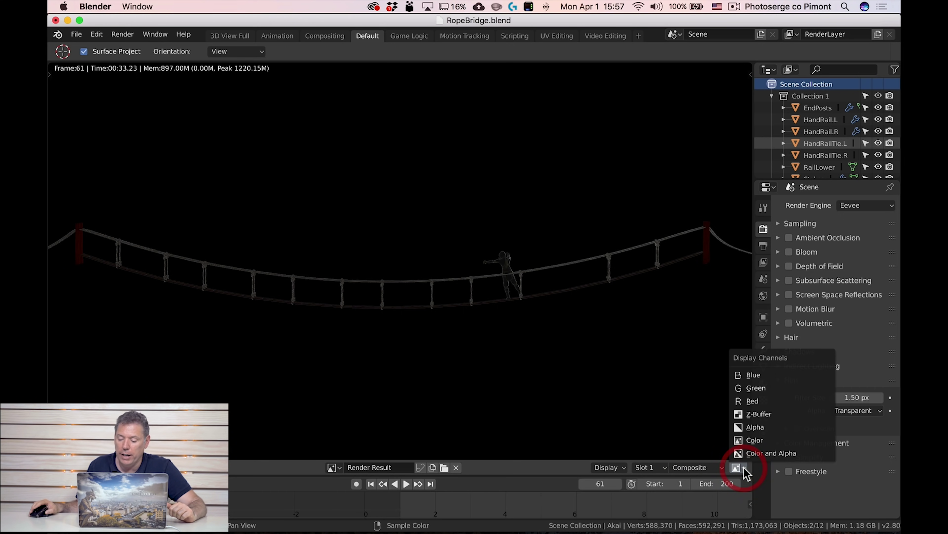
pyautogui.click(801, 454)
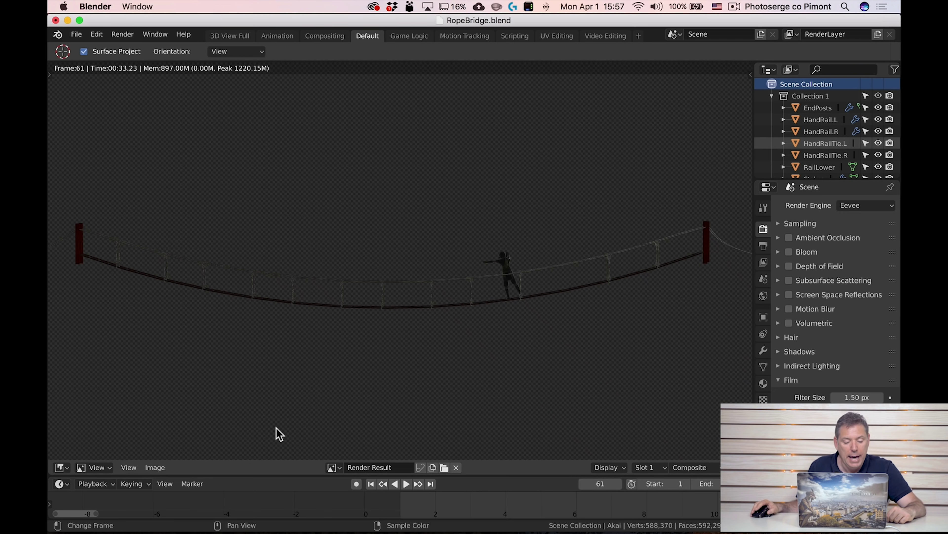
# Save the render to the Desktop as archer.png in PNG RGBA format.
pyautogui.click(154, 467)
pyautogui.click(184, 385)
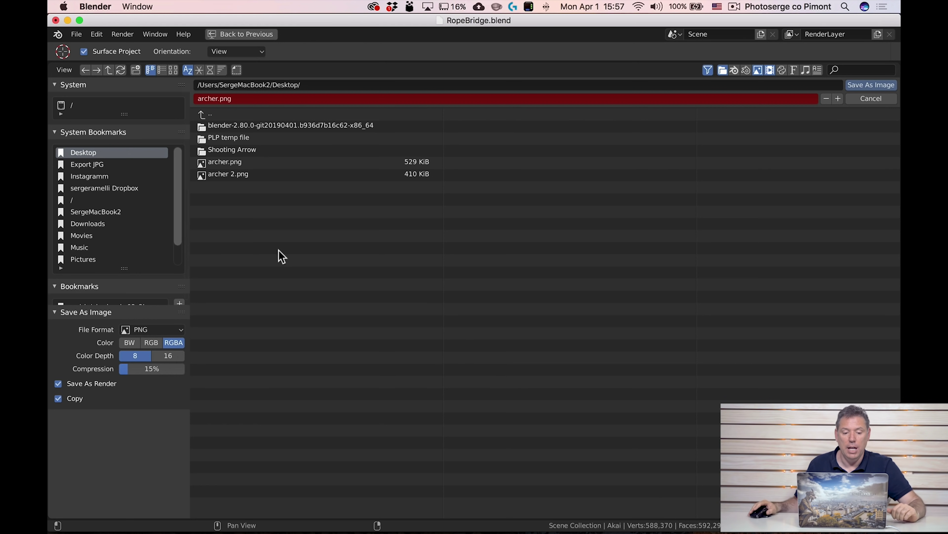
pyautogui.click(212, 162)
pyautogui.click(877, 85)
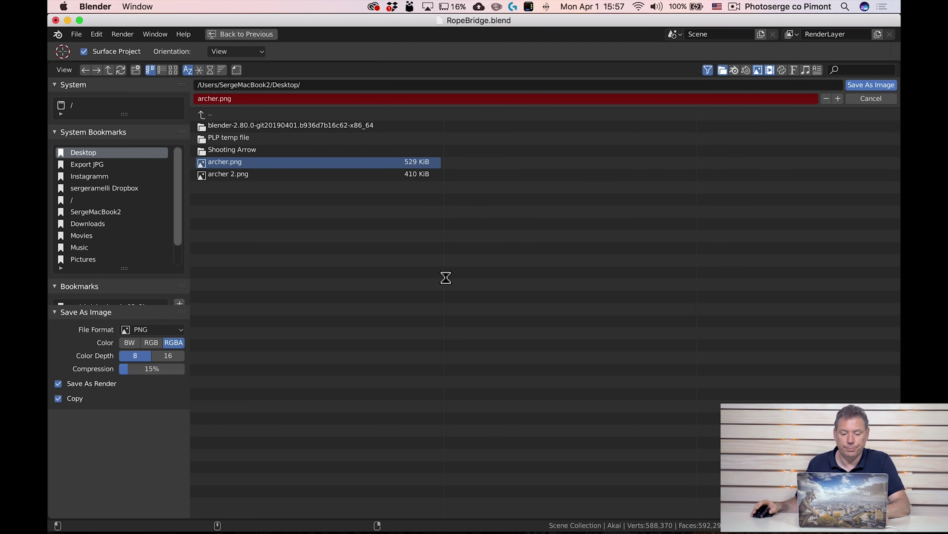
pyautogui.press('super+Tab')
pyautogui.press('super+Tab')
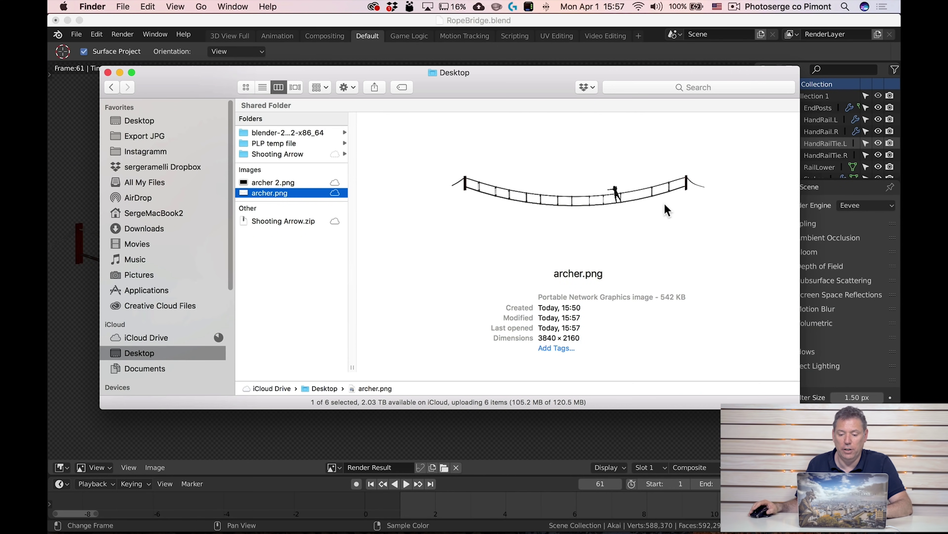
# Quick Look archer.png in Finder to confirm the 3840×2160 render, then return to Photoshop.
pyautogui.press('space')
pyautogui.press('space')
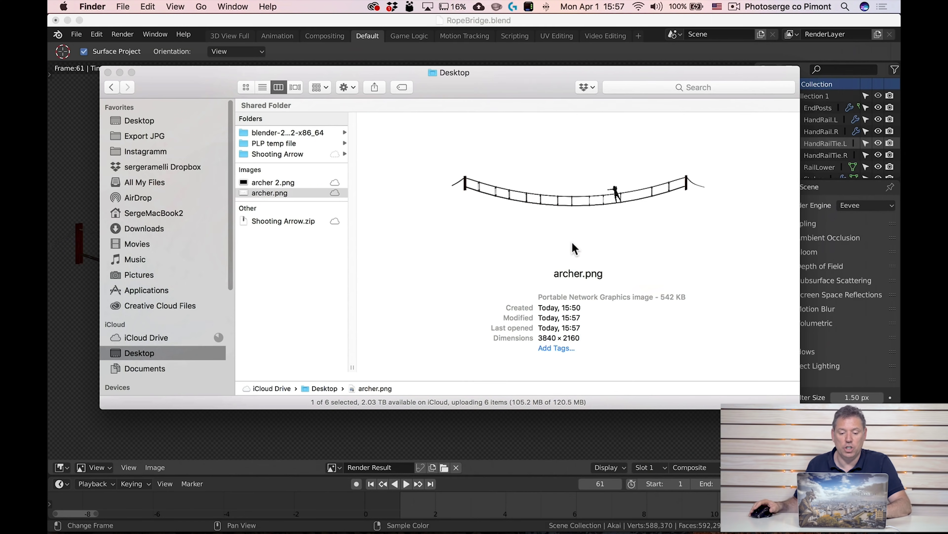
pyautogui.press('super+Tab')
pyautogui.press('super+Tab')
pyautogui.press('super+Tab')
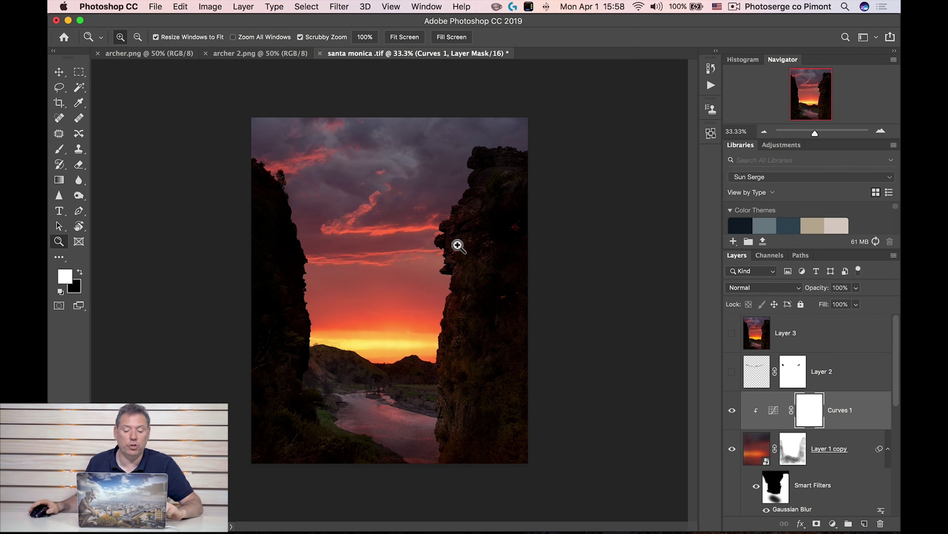
# Place Embedded archer.png into the canyon photo, then move and scale it to span the gorge.
pyautogui.click(155, 7)
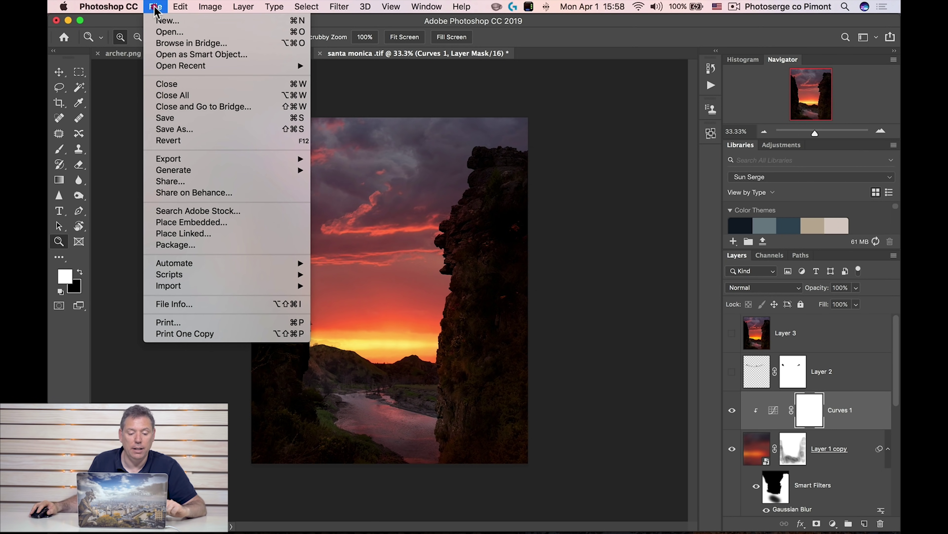
pyautogui.click(207, 222)
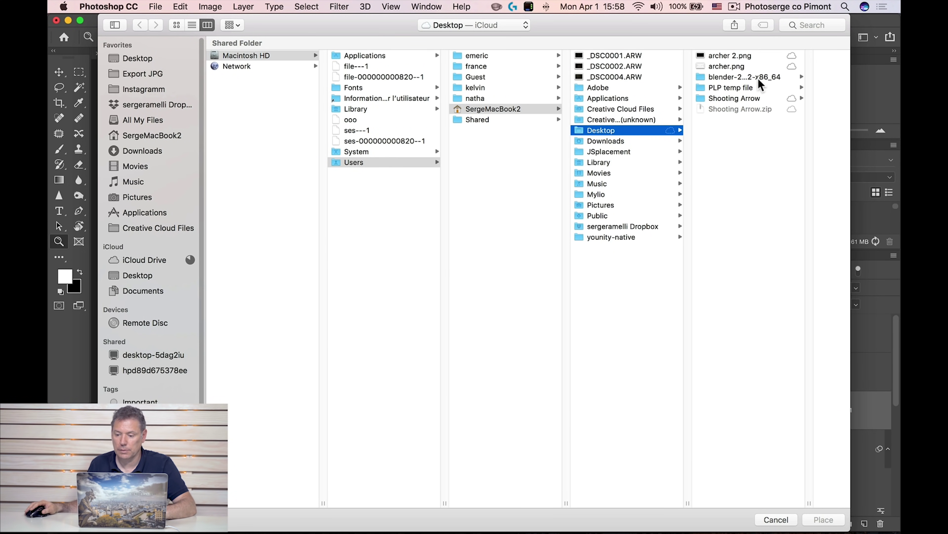
pyautogui.click(742, 67)
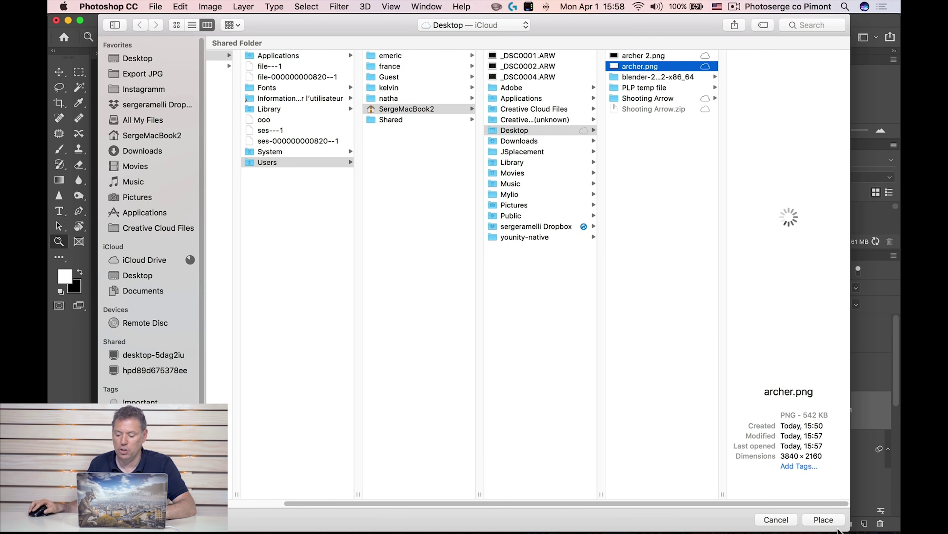
pyautogui.click(824, 520)
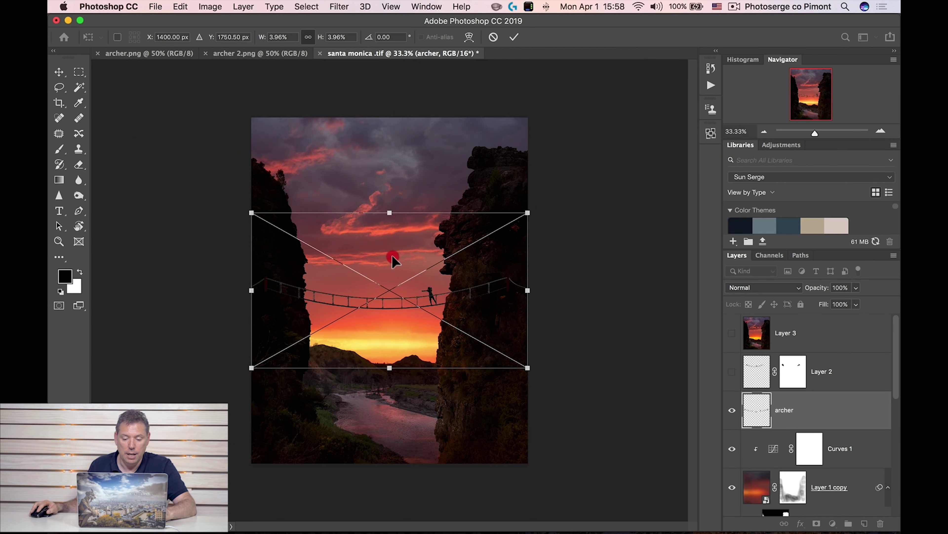
pyautogui.moveTo(394, 260); pyautogui.dragTo(397, 177)
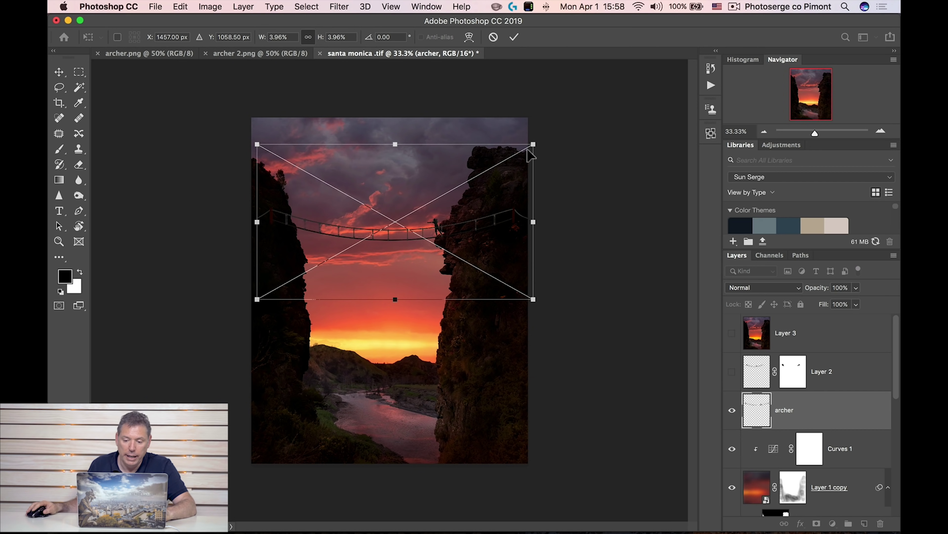
pyautogui.moveTo(533, 299); pyautogui.dragTo(443, 275)
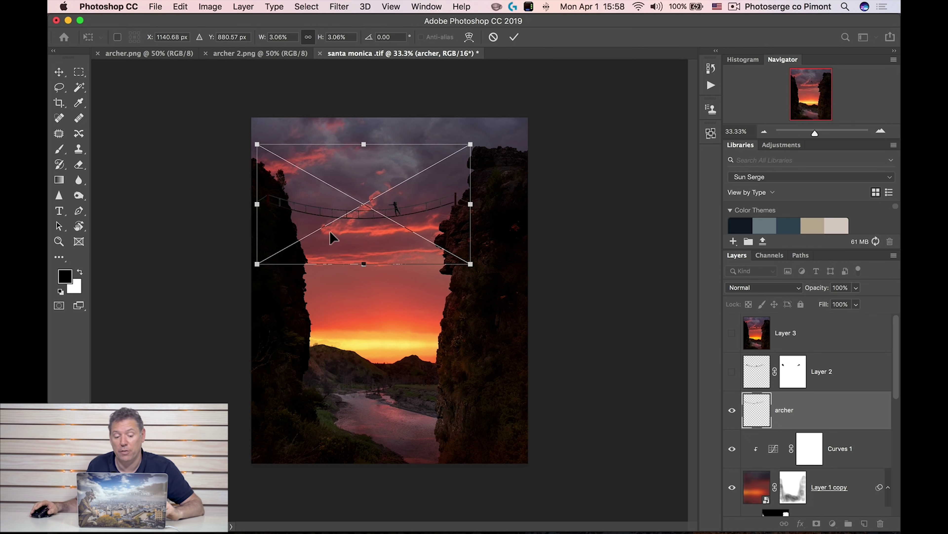
pyautogui.moveTo(258, 206); pyautogui.dragTo(273, 204)
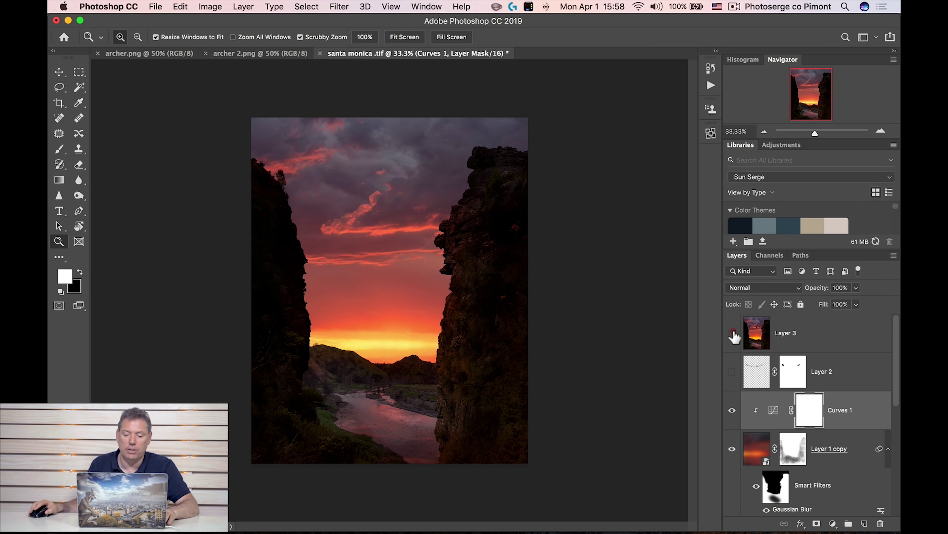
# Show Layer 3's bridge composite, then enable Blur Gallery, Soldier, Curves 1 and Layer 1 in Soldier Beach.
pyautogui.click(733, 334)
pyautogui.click(330, 238)
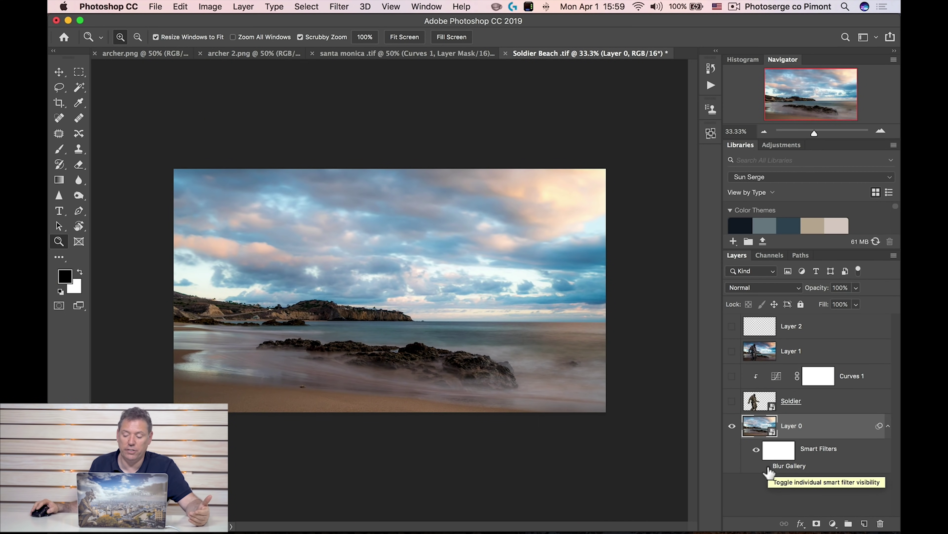
pyautogui.click(767, 466)
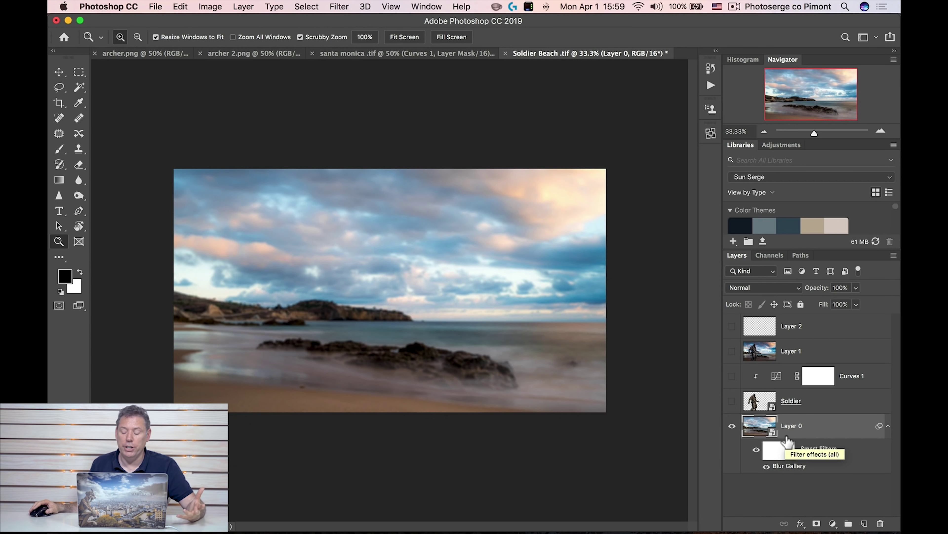
pyautogui.click(732, 402)
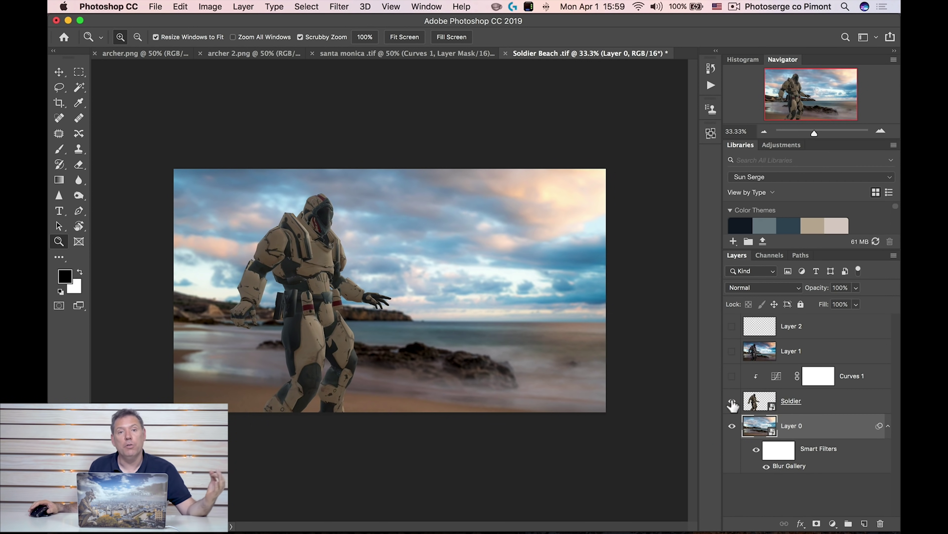
pyautogui.click(733, 376)
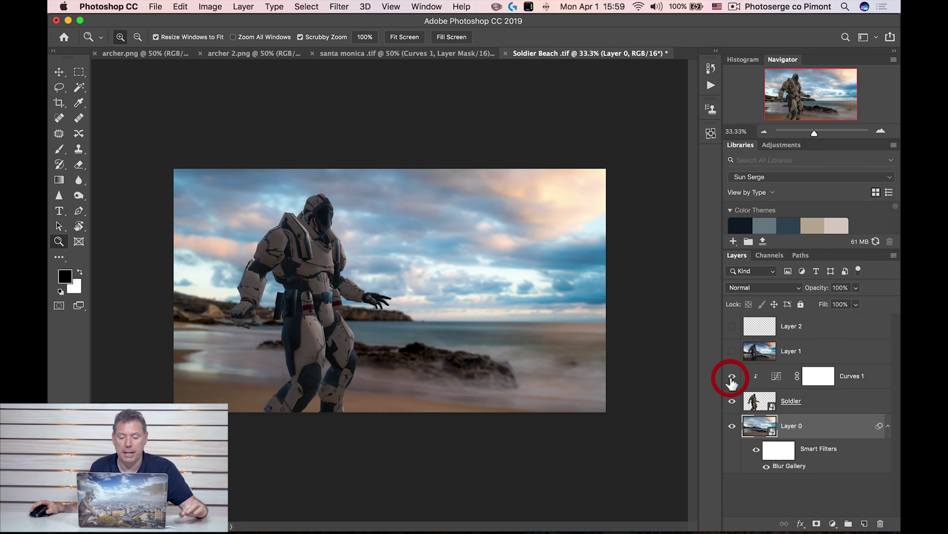
pyautogui.click(731, 351)
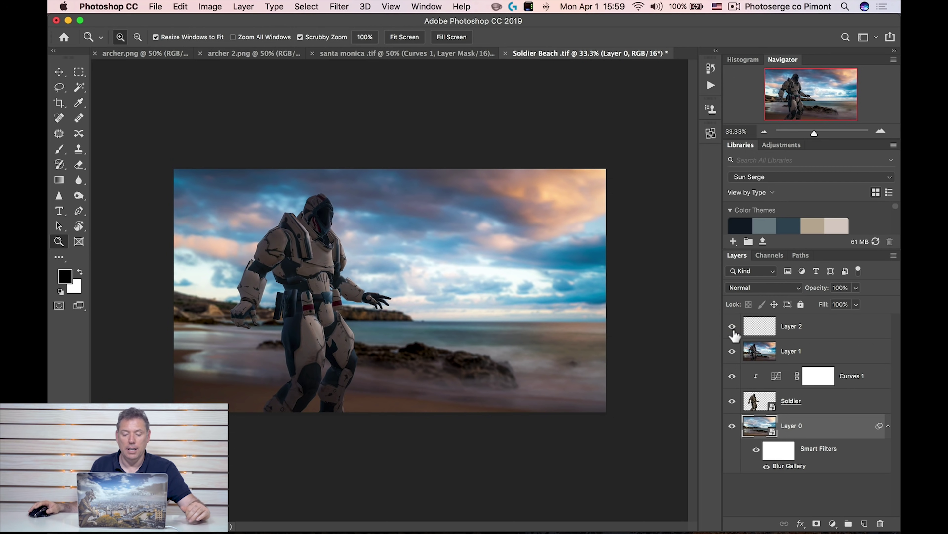